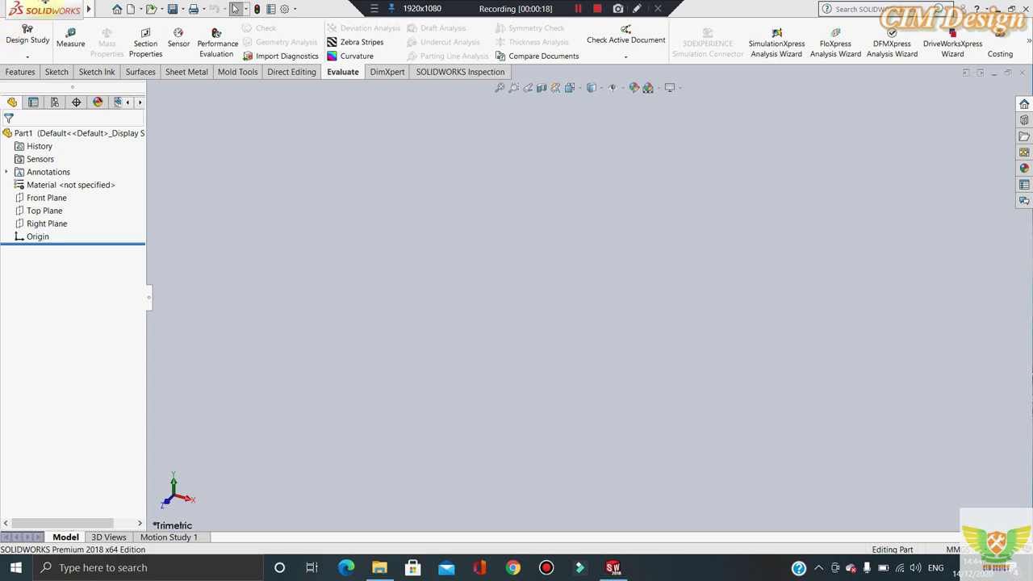
- Open Part File.x_t from New folder (8) and accept running Import Diagnostics on it
click(155, 37)
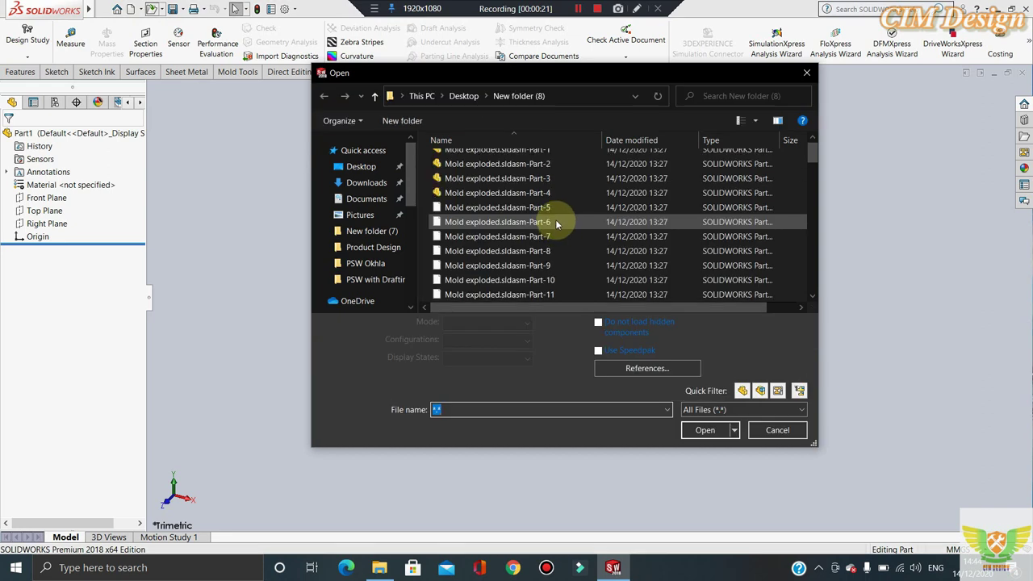
scroll(555, 219, down, 4)
scroll(559, 234, down, 9)
scroll(563, 251, down, 8)
click(494, 281)
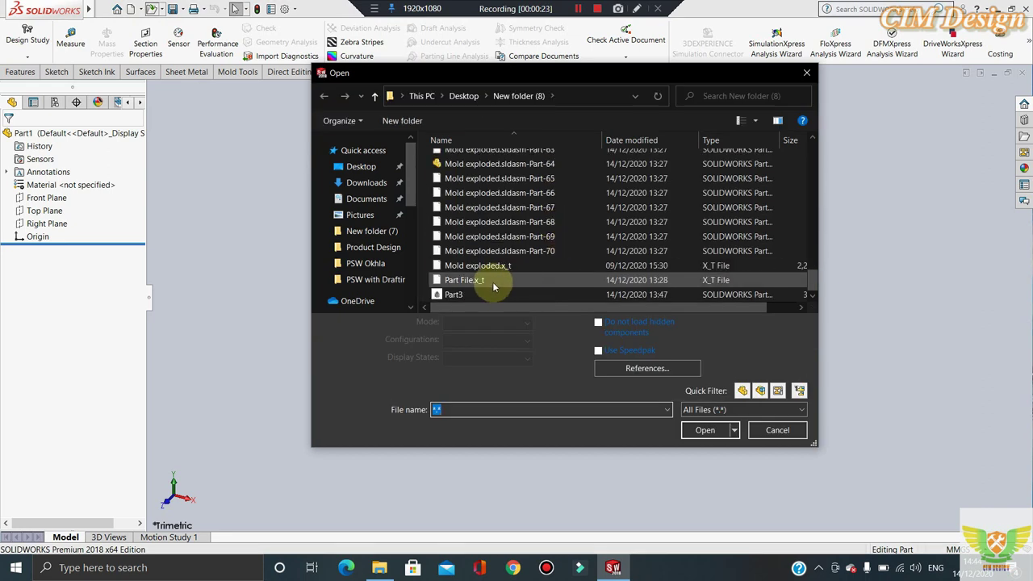
click(714, 408)
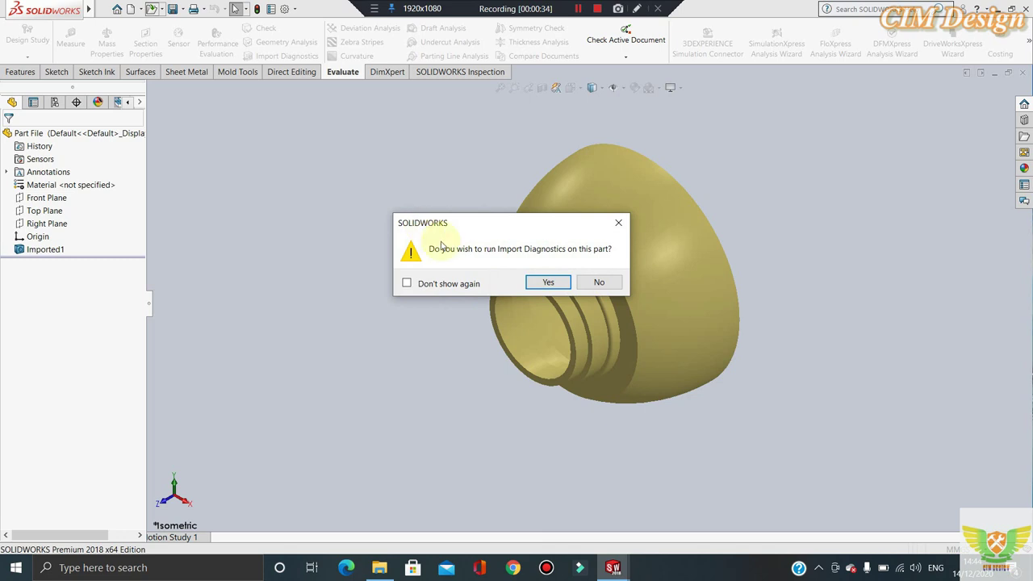
click(549, 282)
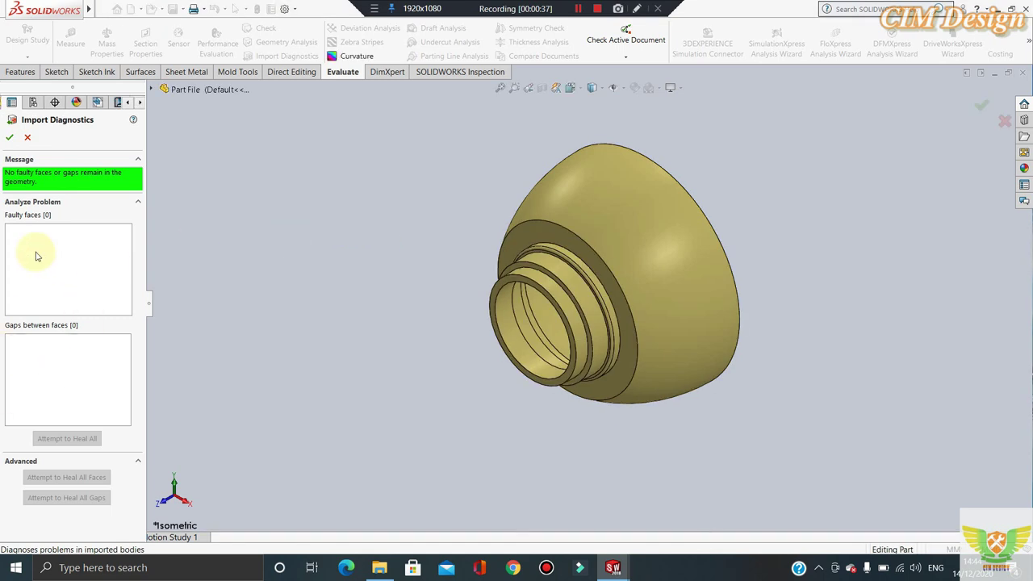
- Diagnose the whole cap, attempt Heal All, finish diagnostics and accept feature recognition
drag(743, 169, 411, 443)
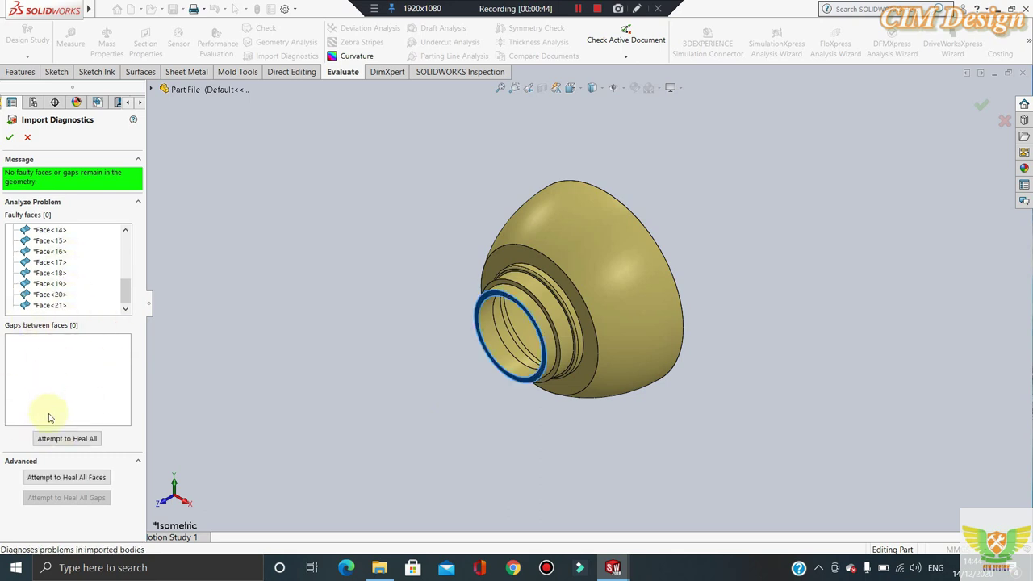
click(47, 439)
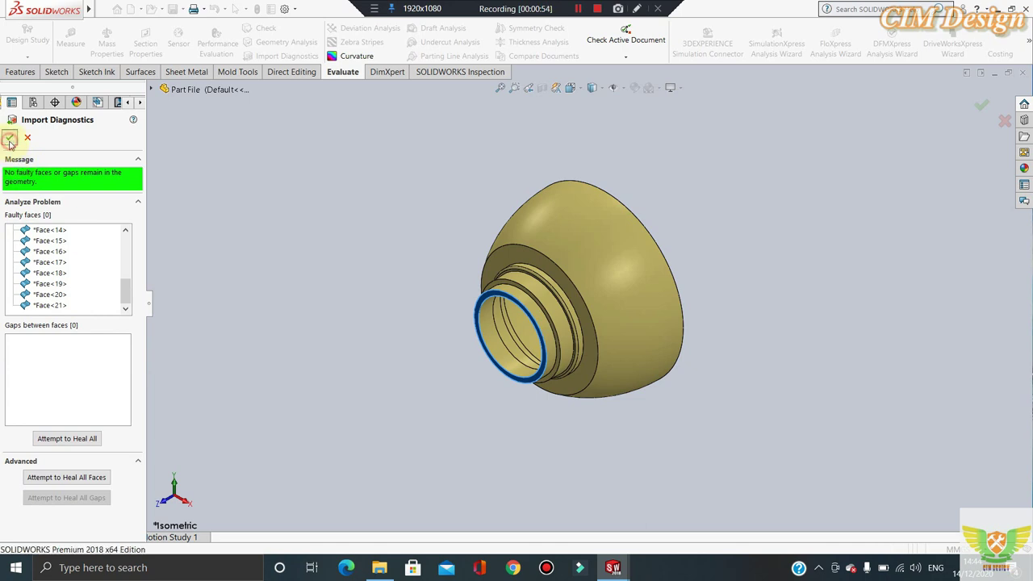
click(10, 137)
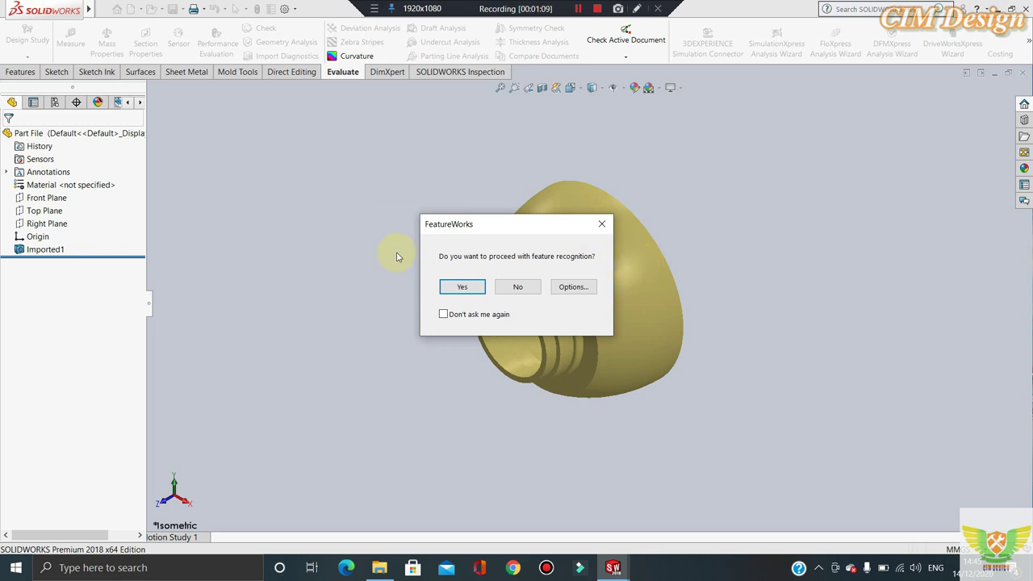
click(465, 288)
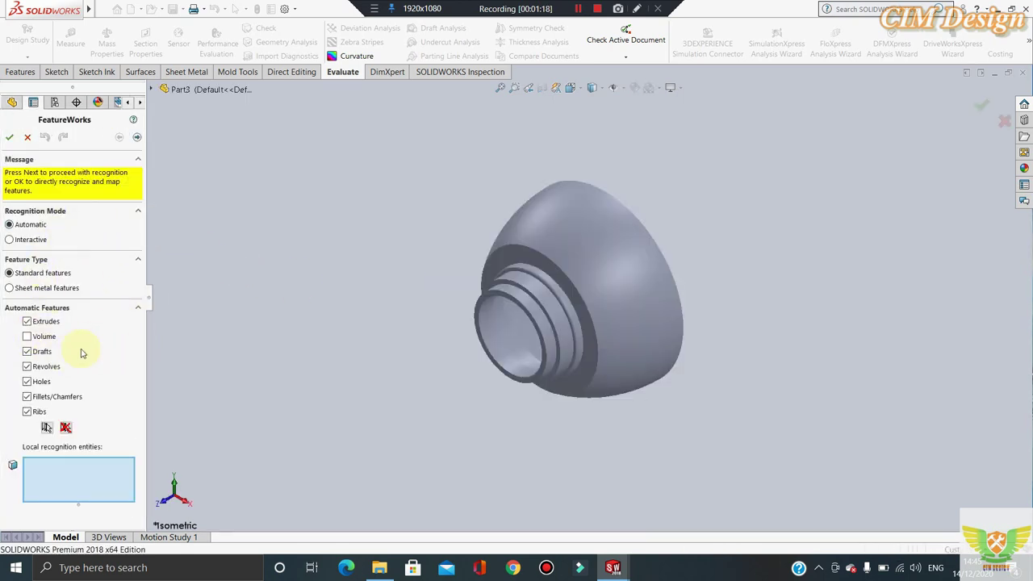
- Recognize the cap's features automatically with Volume and Drafts features enabled
click(26, 336)
click(27, 352)
click(10, 137)
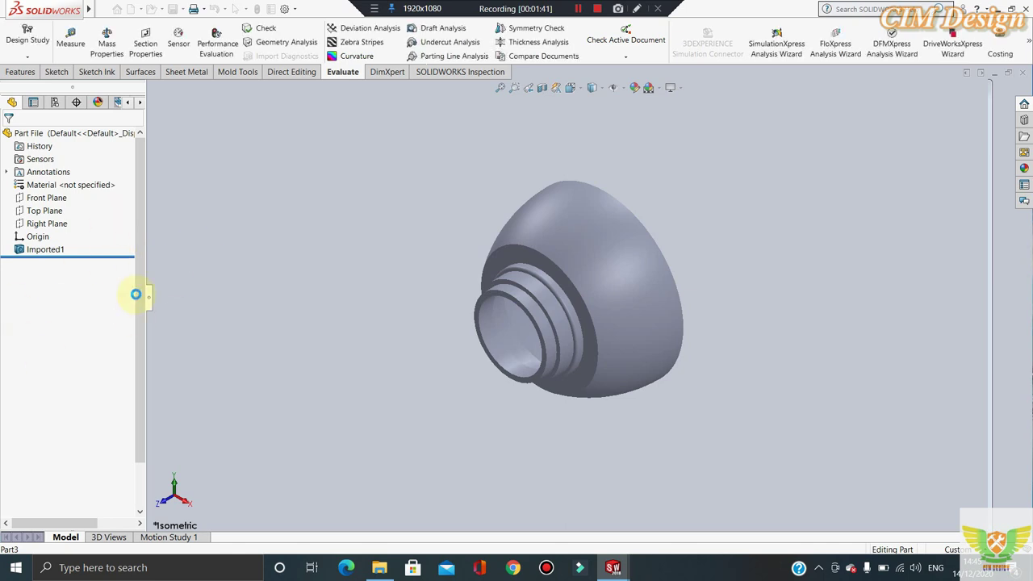
scroll(71, 368, down, 1)
- Set the recognized part's display style to Shaded With Edges
scroll(75, 363, up, 1)
scroll(69, 362, down, 1)
scroll(68, 361, up, 1)
scroll(68, 362, down, 1)
scroll(69, 362, up, 1)
click(428, 213)
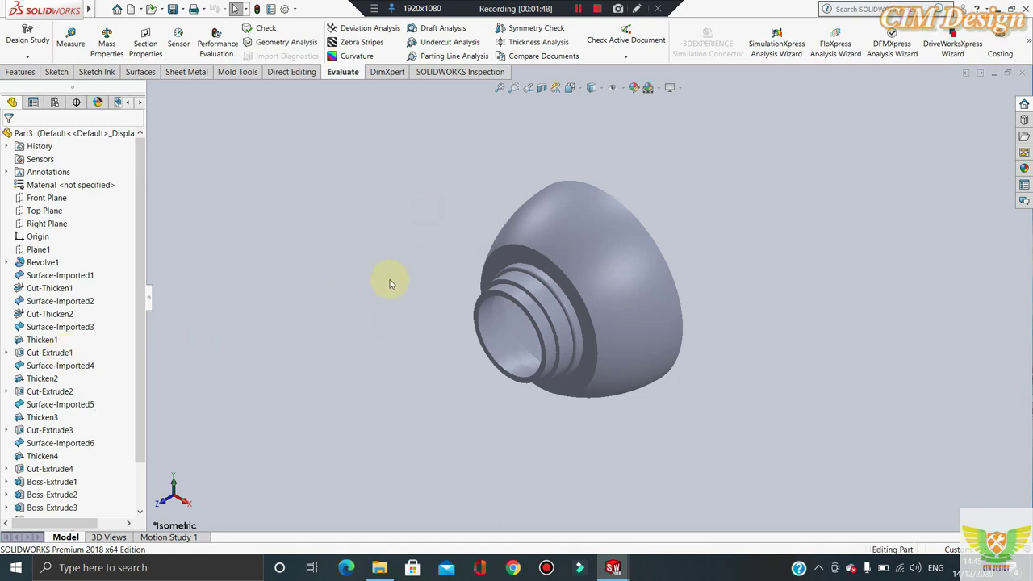
click(606, 87)
click(596, 100)
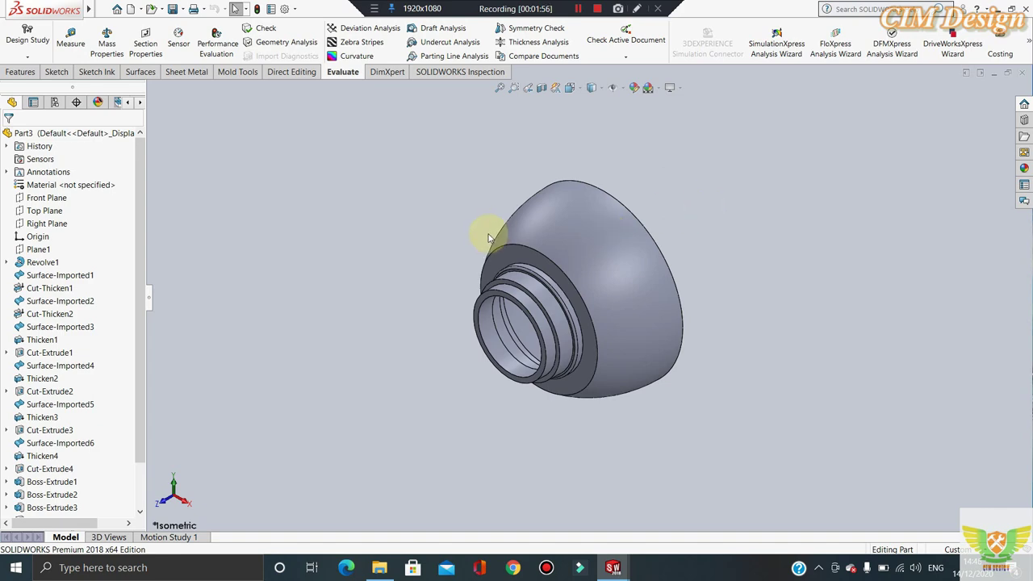
- Orient the cap to the standard Isometric view
key(space)
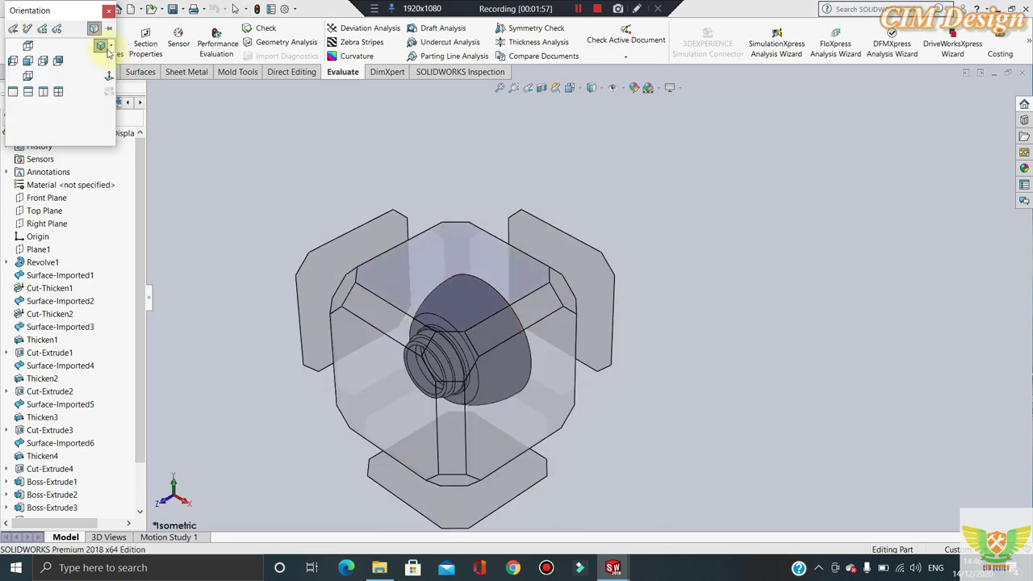
click(104, 47)
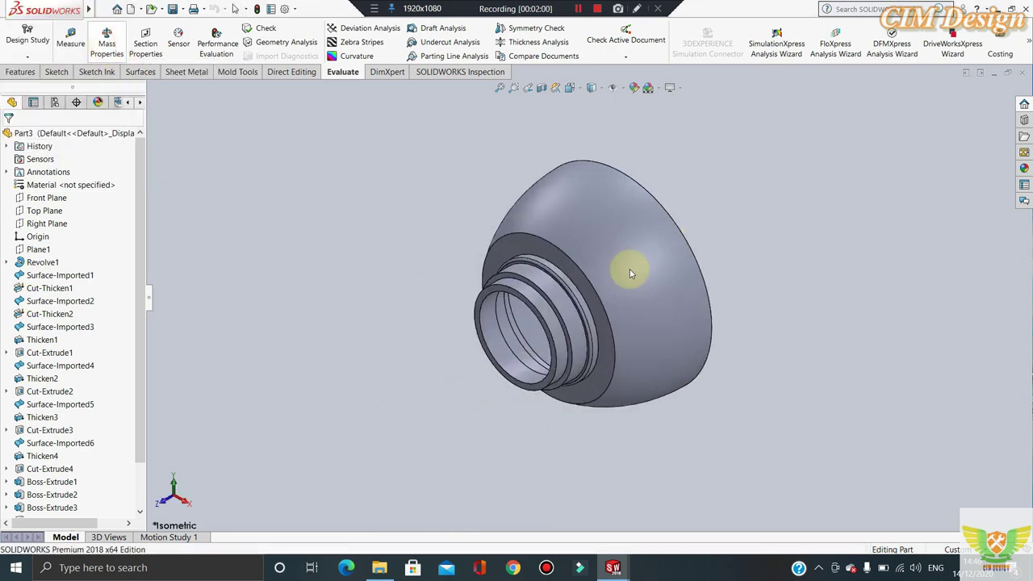
scroll(590, 315, up, 2)
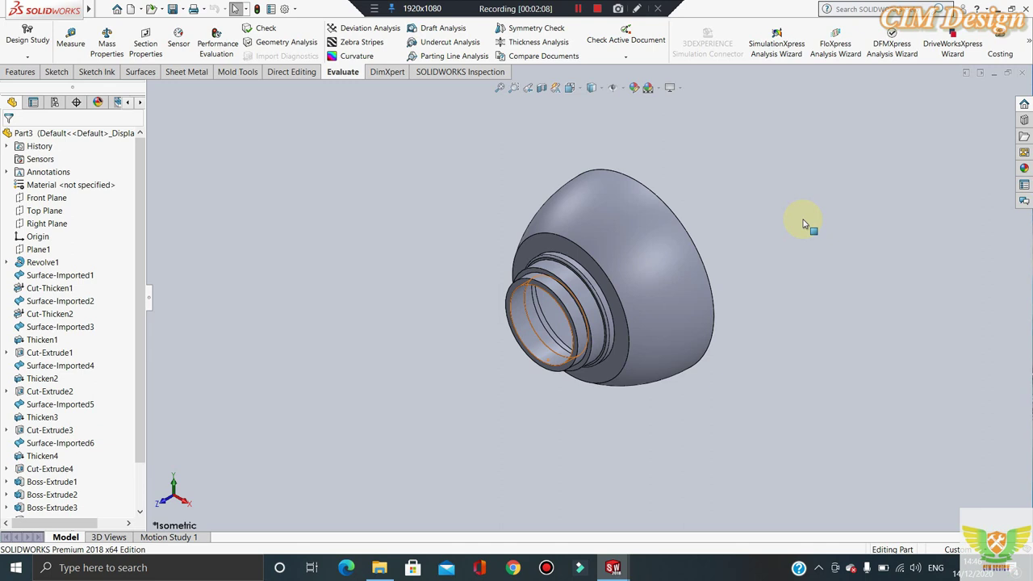
- Start a Move/Copy Bodies rotation of the cap body about the X axis
click(294, 72)
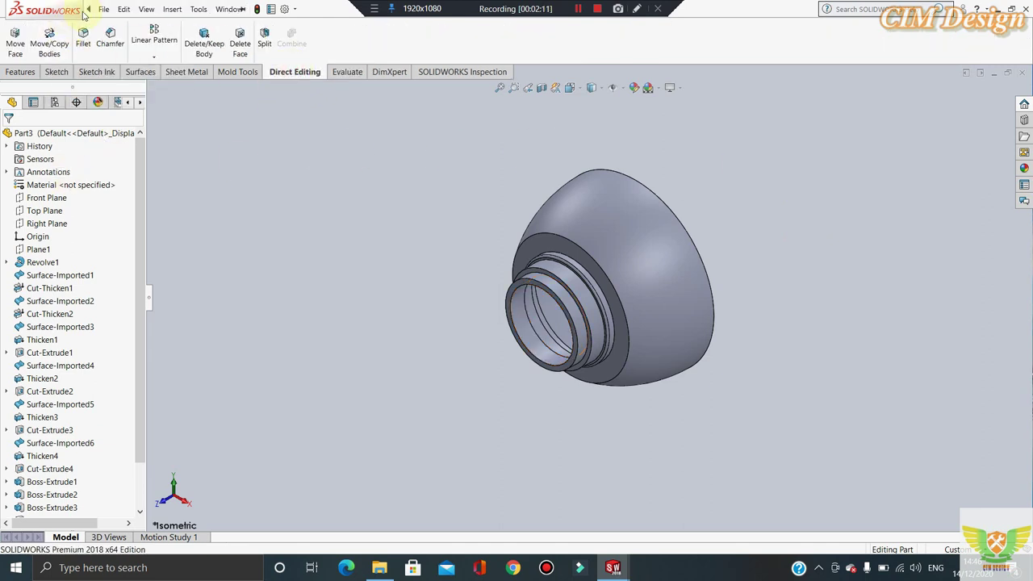
click(168, 12)
mouse_move(193, 53)
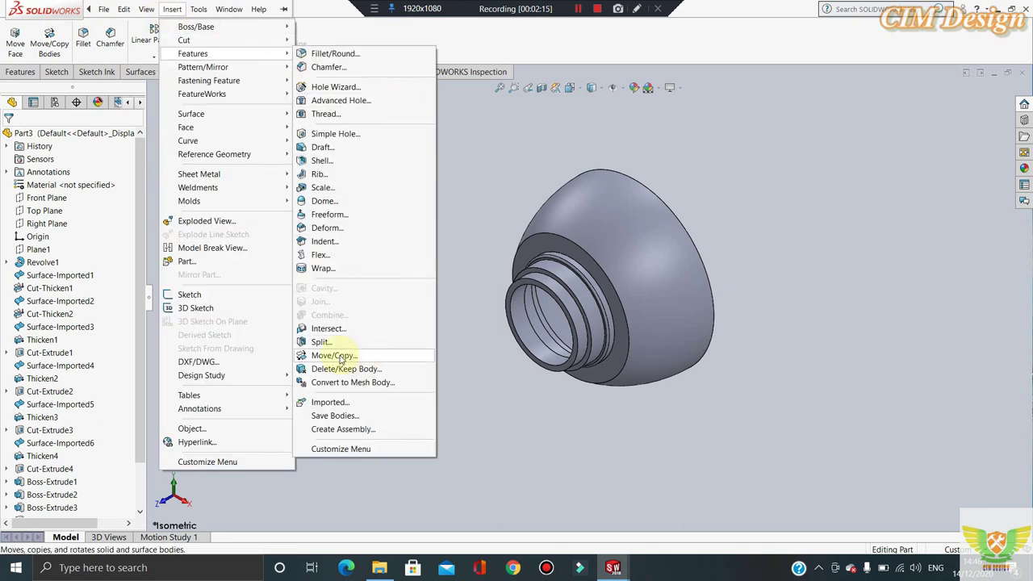
click(496, 198)
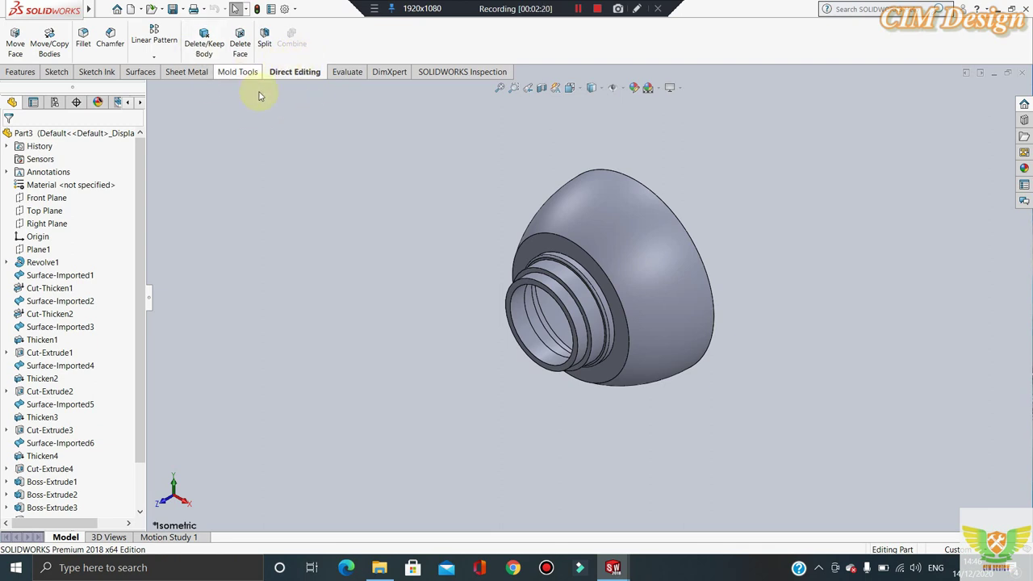
click(50, 42)
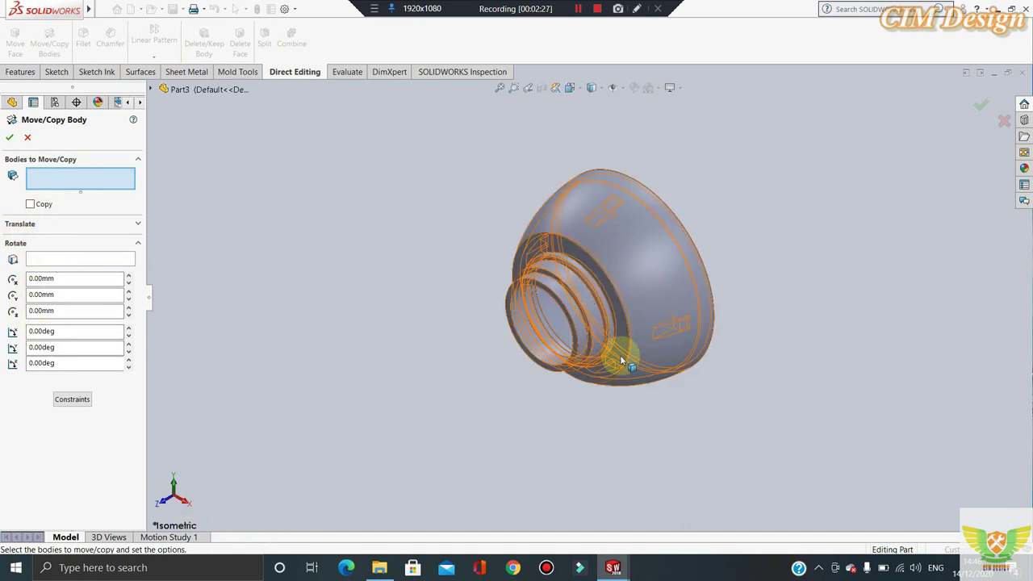
click(72, 329)
double_click(73, 331)
text(-90)
key(Return)
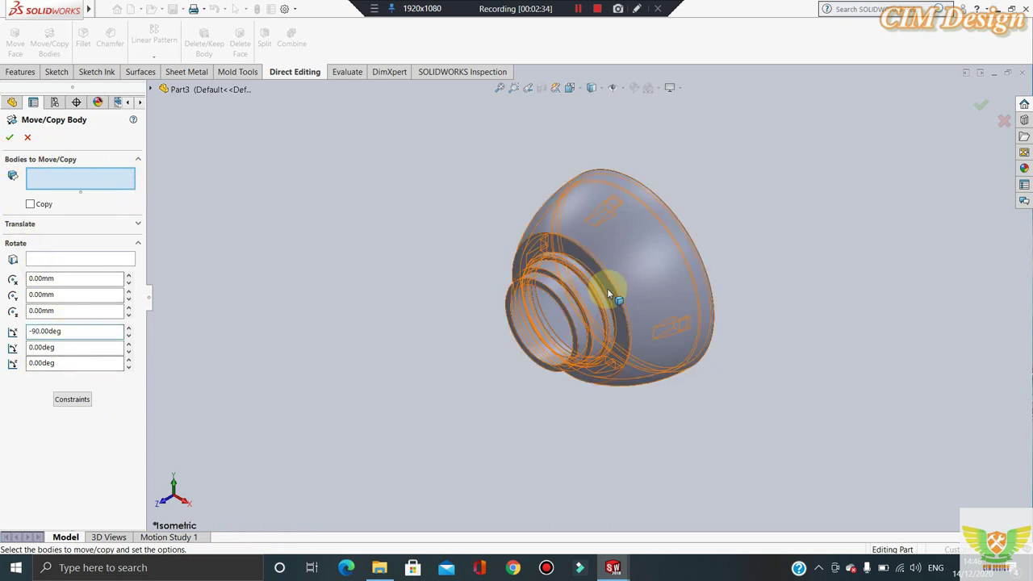
click(492, 350)
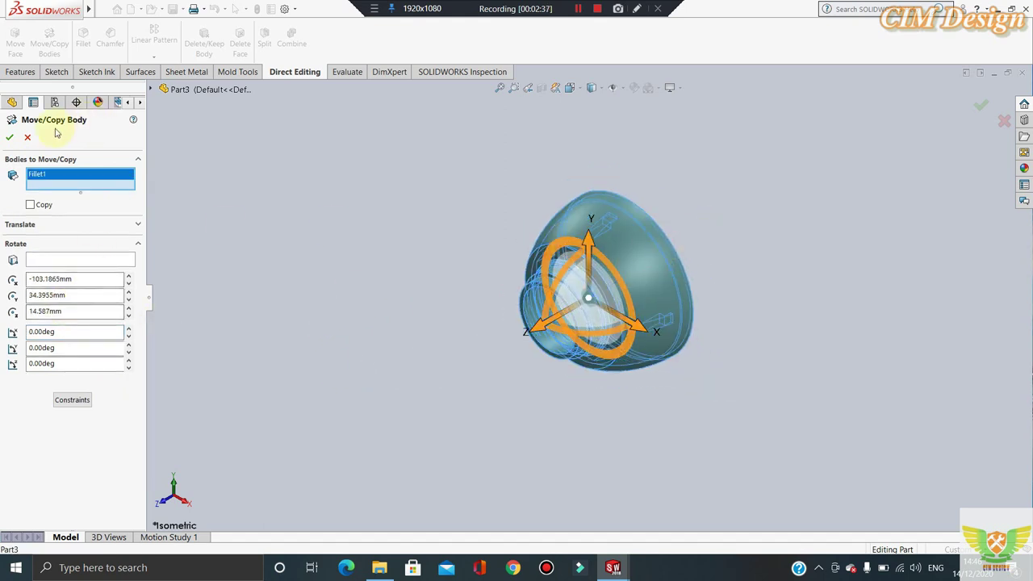
click(9, 137)
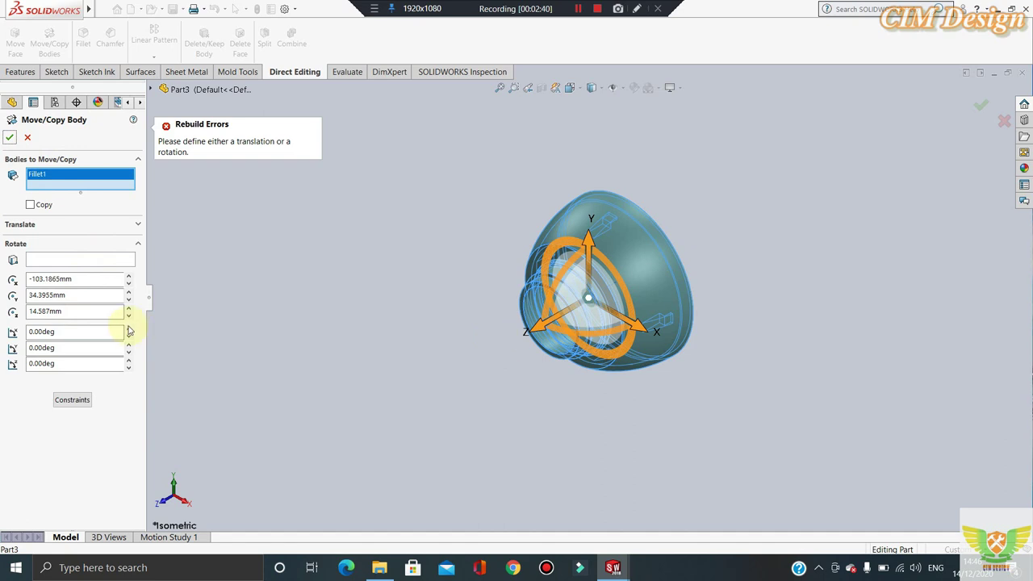
- Set the X rotation to -90° and confirm so the threaded neck points up
click(73, 338)
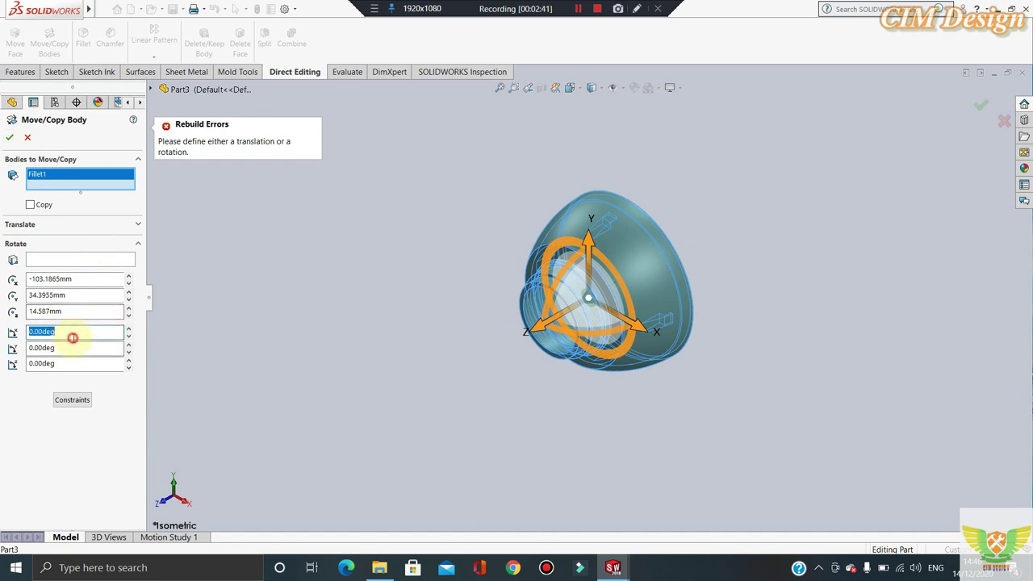
text(-90)
key(Return)
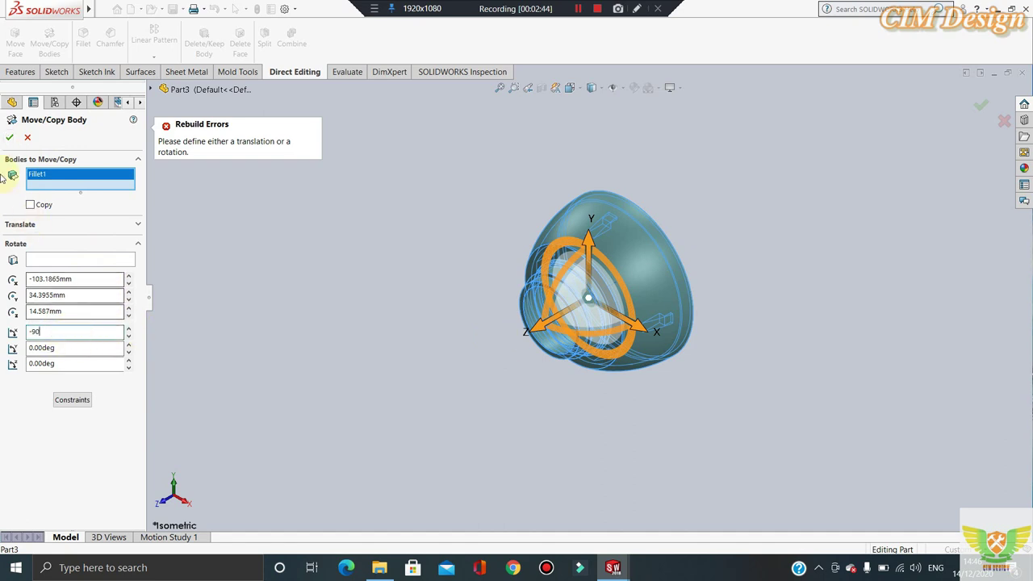
click(9, 137)
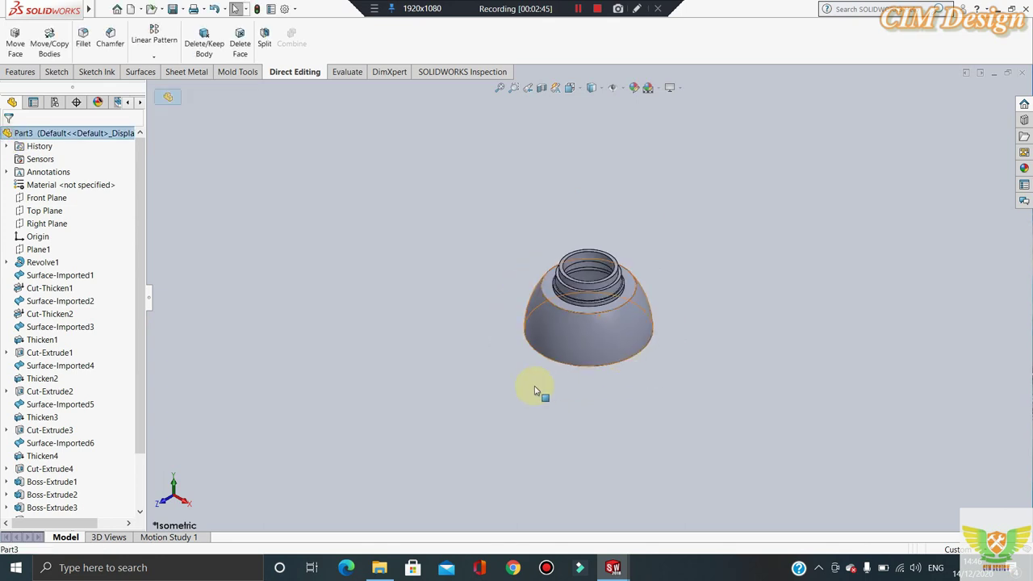
scroll(397, 266, down, 2)
- Zoom in to inspect the upright cap's shoulder edge, then bring up the Evaluate tools
scroll(376, 290, down, 3)
scroll(552, 383, up, 2)
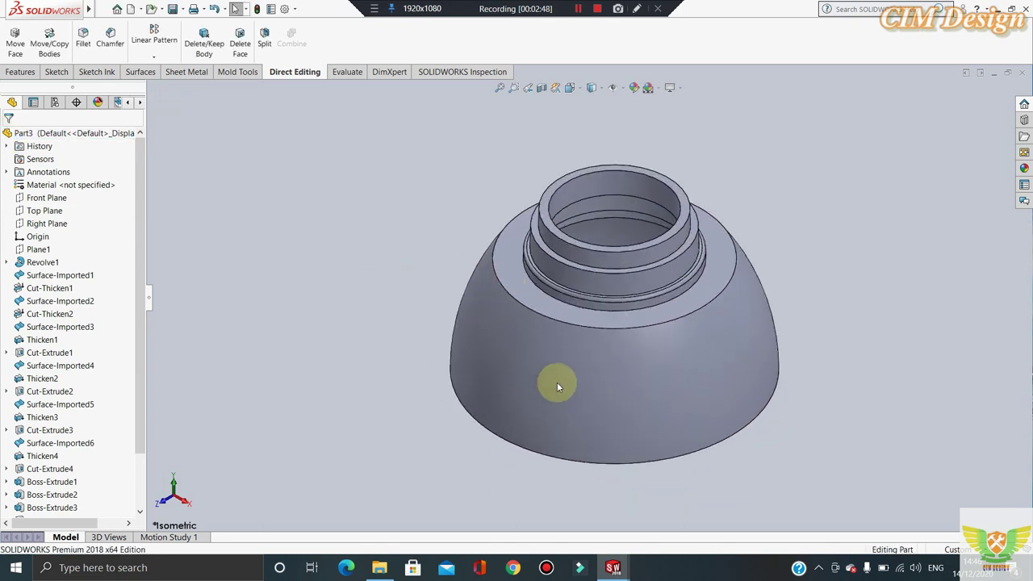
scroll(706, 352, up, 2)
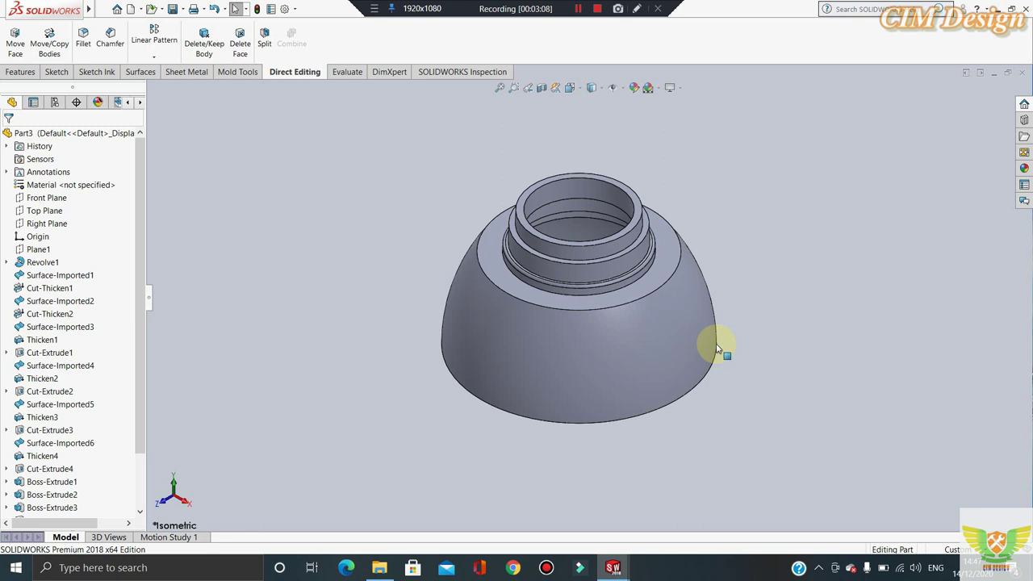
click(533, 303)
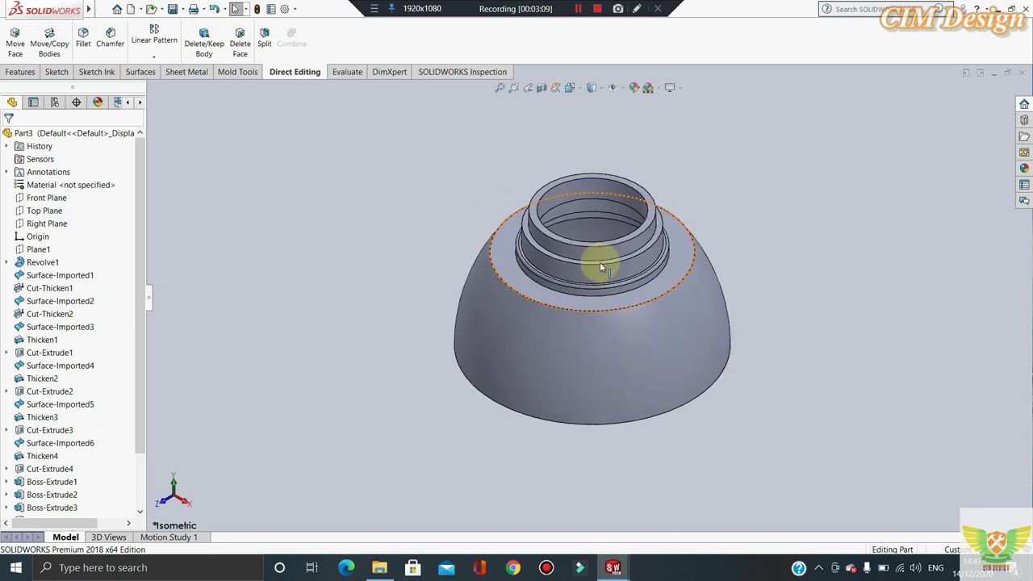
scroll(629, 262, down, 2)
click(812, 282)
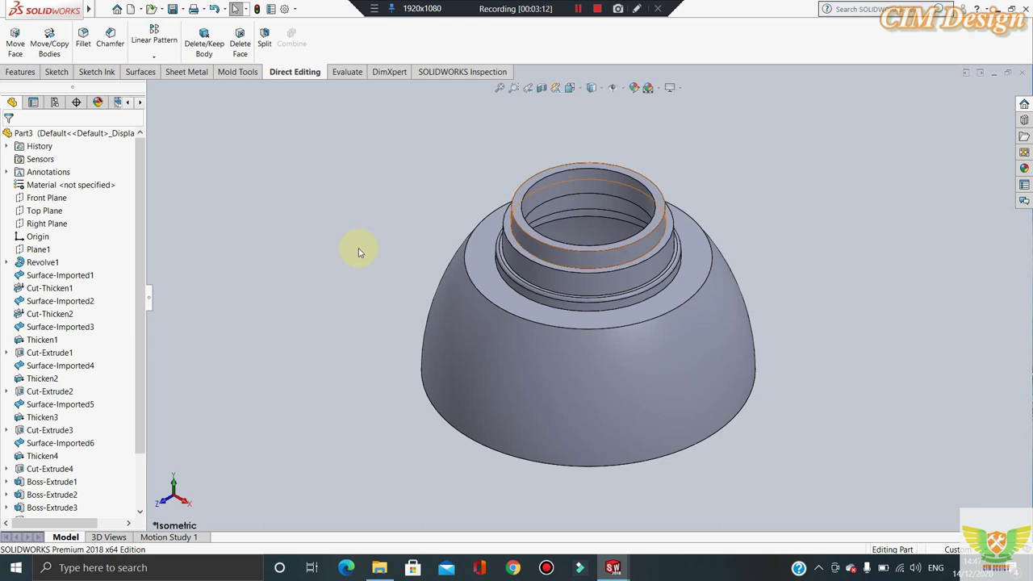
scroll(557, 283, up, 5)
scroll(700, 297, down, 2)
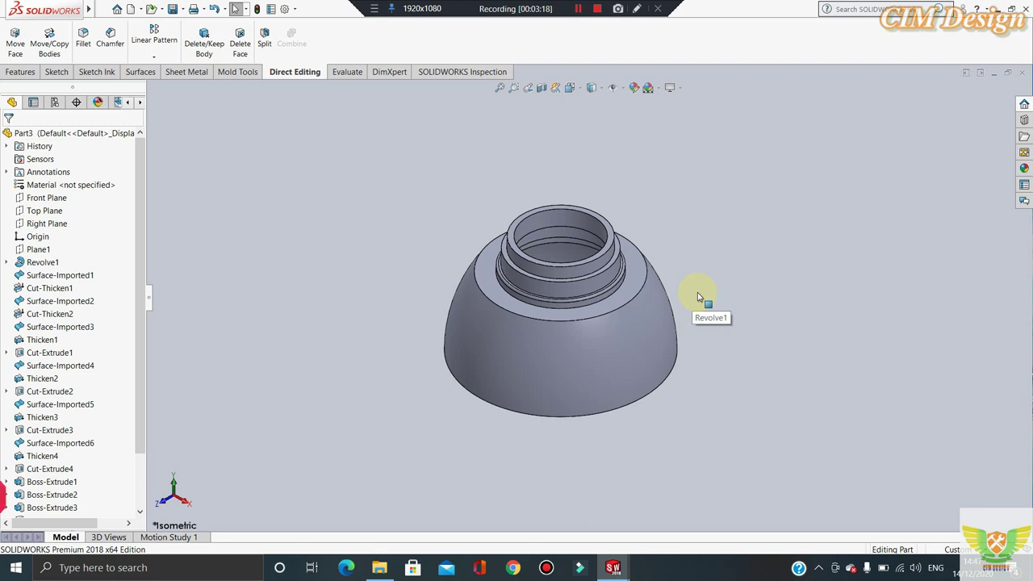
click(353, 73)
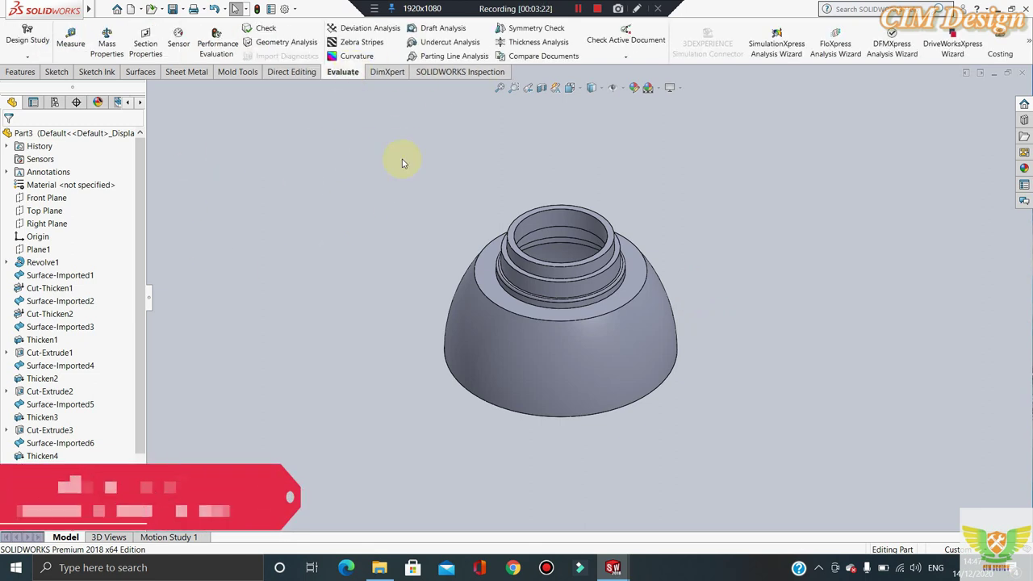
- Run a 3° Draft Analysis using the cap's bottom face as the pull direction
click(432, 30)
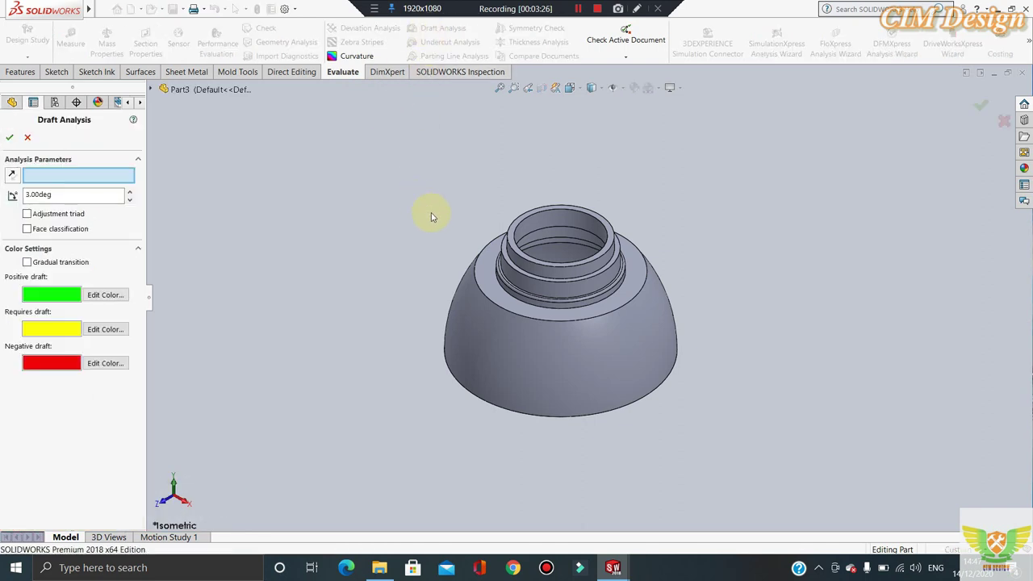
scroll(618, 365, down, 3)
mouse_move(618, 364)
middle_down()
mouse_move(565, 156)
mouse_move(380, 293)
middle_up()
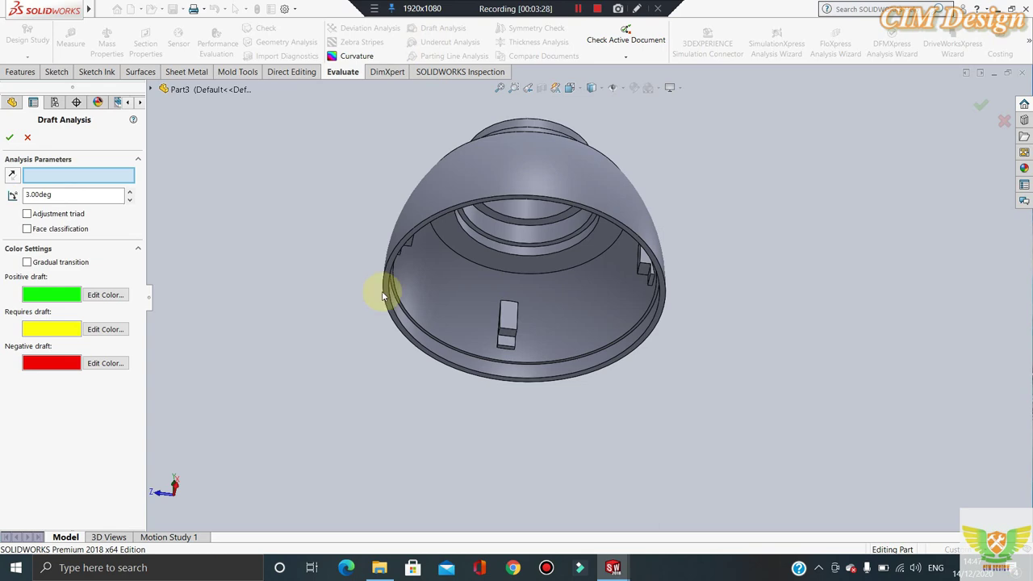
scroll(430, 259, down, 3)
scroll(493, 253, down, 2)
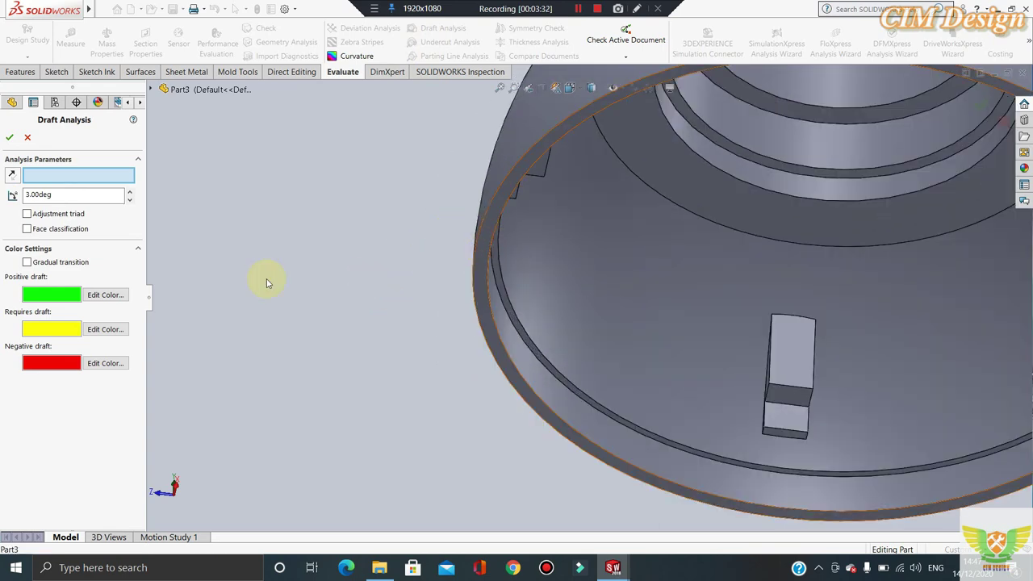
scroll(247, 273, up, 5)
mouse_move(288, 240)
middle_down()
mouse_move(433, 259)
mouse_move(501, 383)
mouse_move(789, 261)
mouse_move(745, 267)
mouse_move(569, 182)
middle_up()
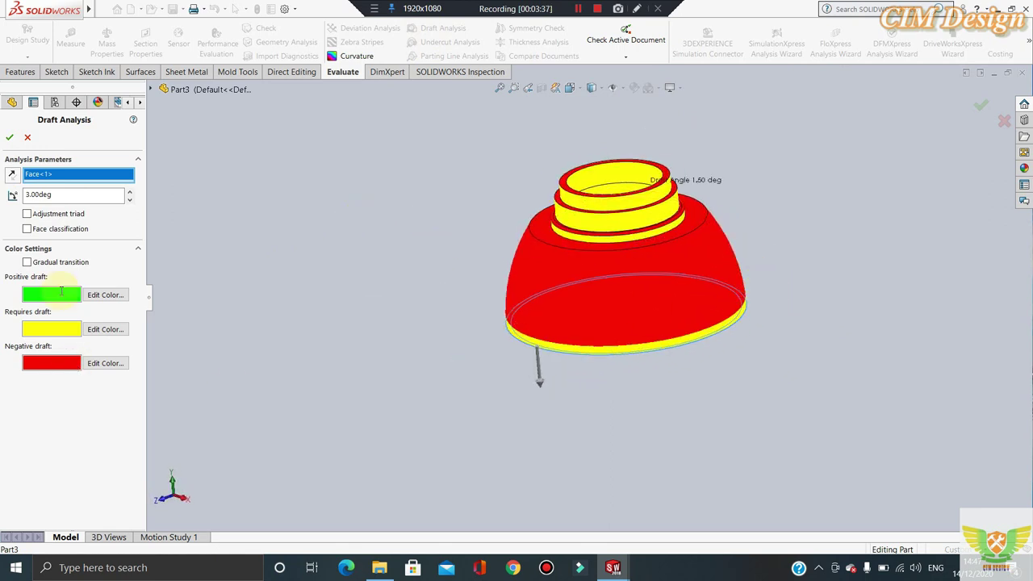
- Orbit and zoom around the coloured cap to inspect its positive, required and negative draft
mouse_move(495, 368)
middle_down()
mouse_move(406, 127)
mouse_move(428, 288)
mouse_move(450, 330)
mouse_move(650, 215)
middle_up()
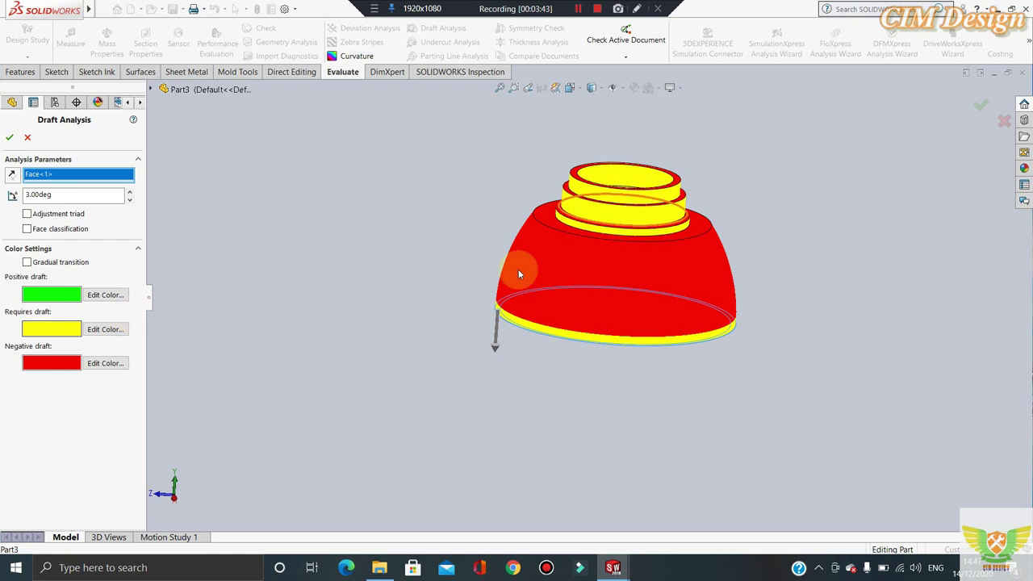
scroll(678, 198, down, 2)
scroll(701, 189, down, 2)
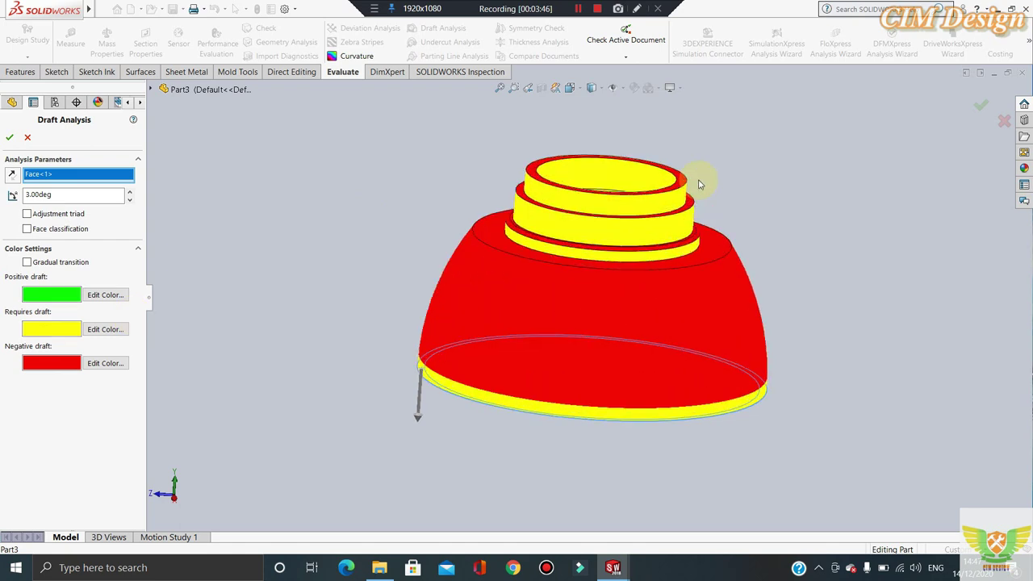
mouse_move(613, 234)
scroll(526, 374, down, 2)
scroll(523, 316, down, 1)
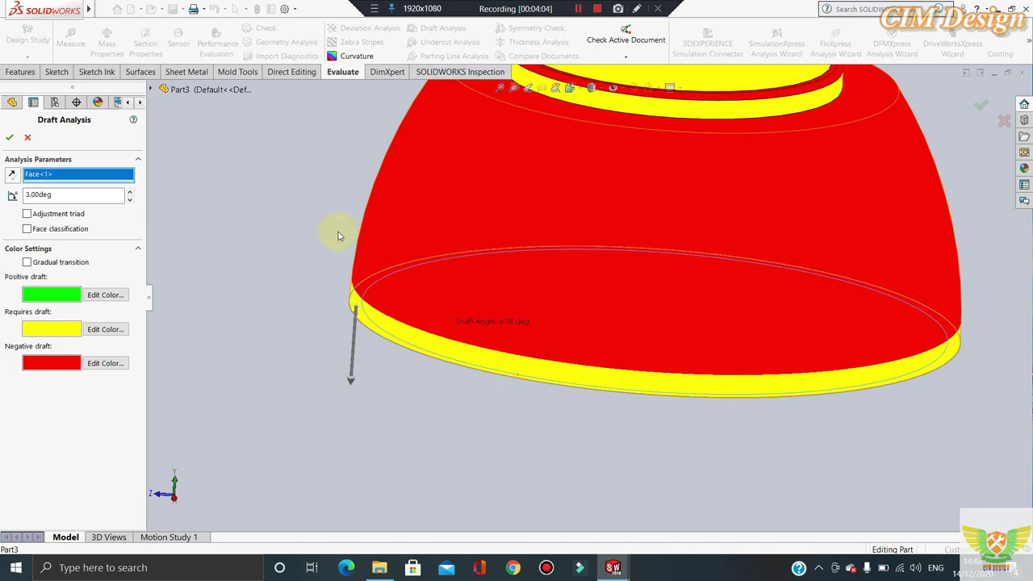
scroll(355, 298, down, 2)
scroll(552, 328, up, 2)
scroll(577, 353, up, 1)
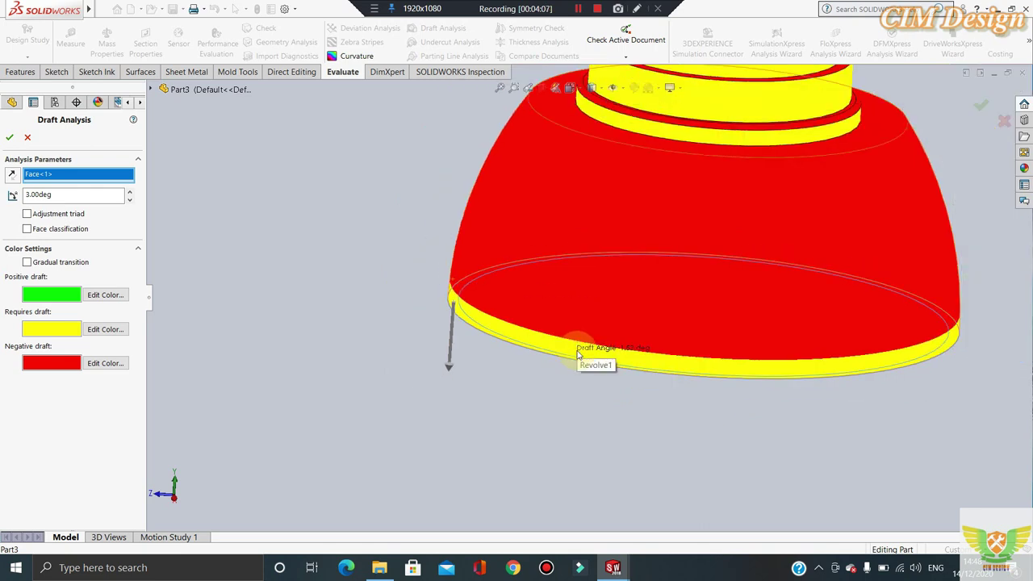
scroll(579, 334, up, 2)
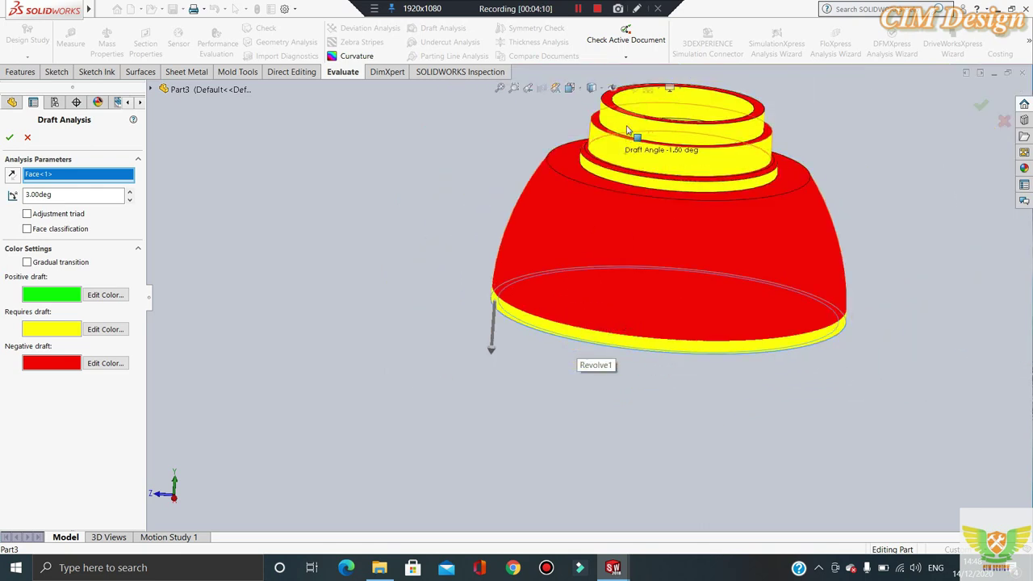
- Inspect the green underside and inner tabs, then close the draft analysis
middle_drag(325, 411, 521, 329)
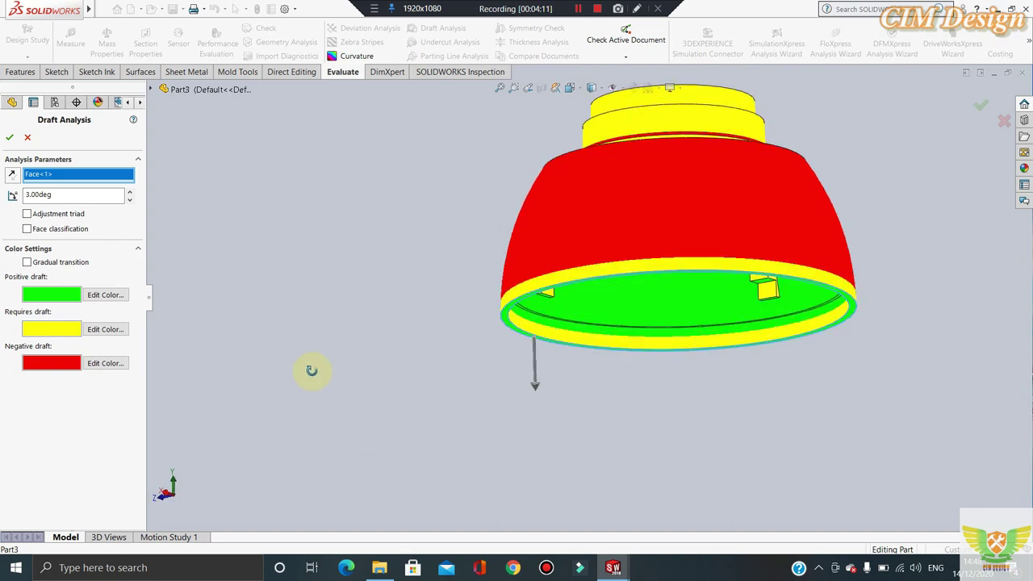
scroll(521, 329, down, 2)
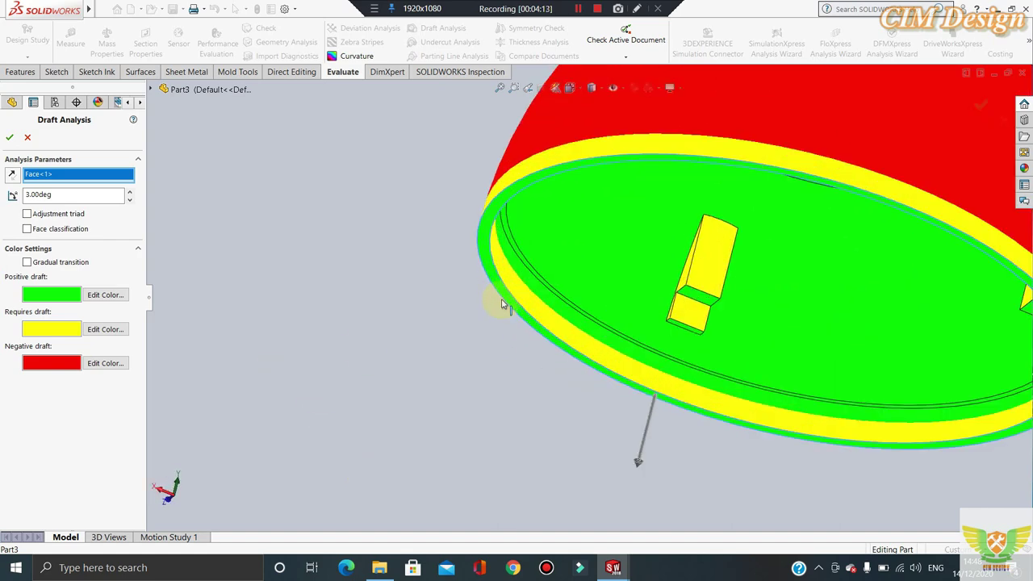
scroll(528, 307, down, 2)
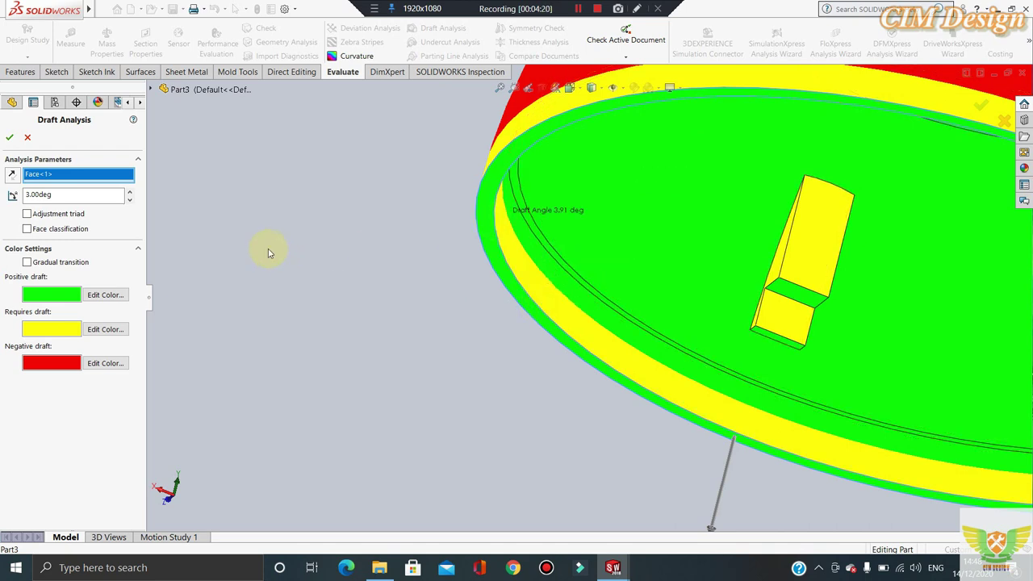
mouse_move(214, 269)
middle_down()
mouse_move(532, 318)
mouse_move(754, 315)
mouse_move(754, 383)
mouse_move(757, 316)
middle_up()
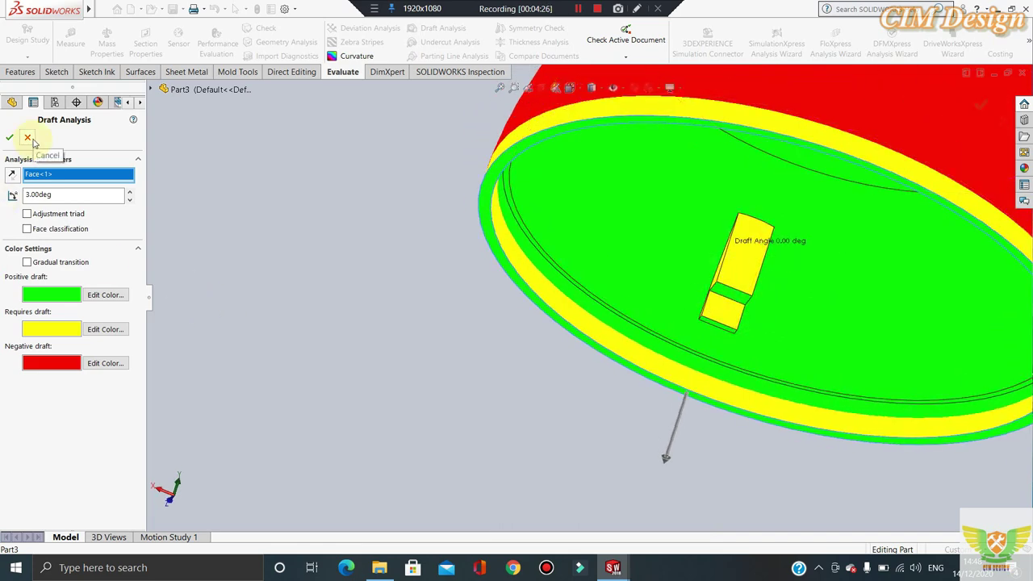
key(f)
key(Up)
key(Up)
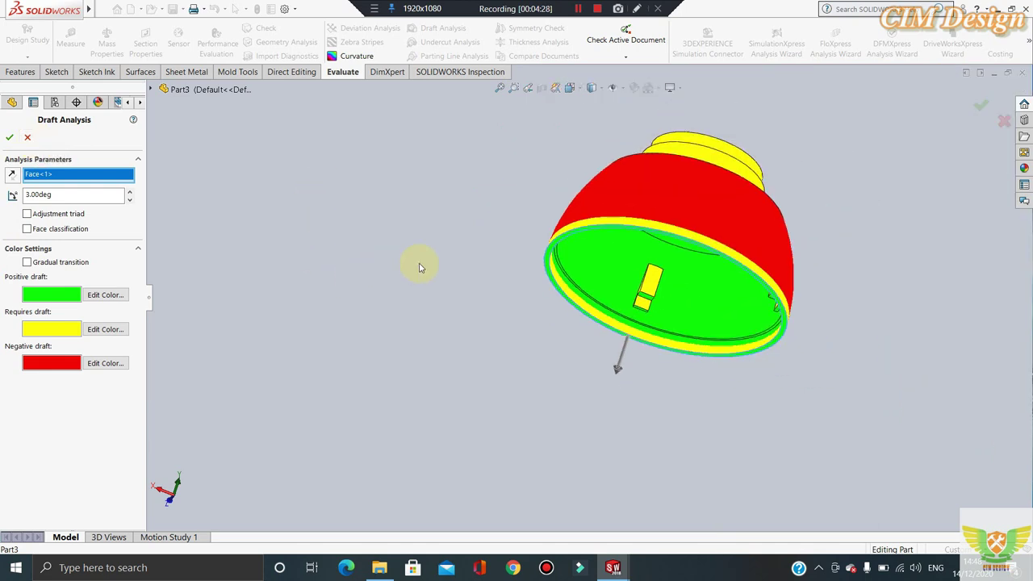
key(Up)
key(Up)
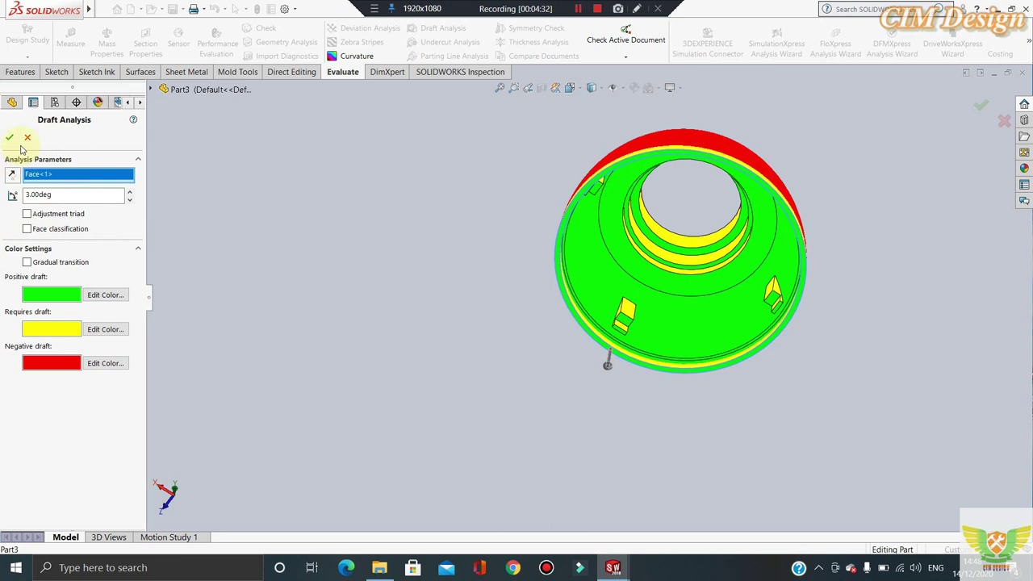
click(27, 139)
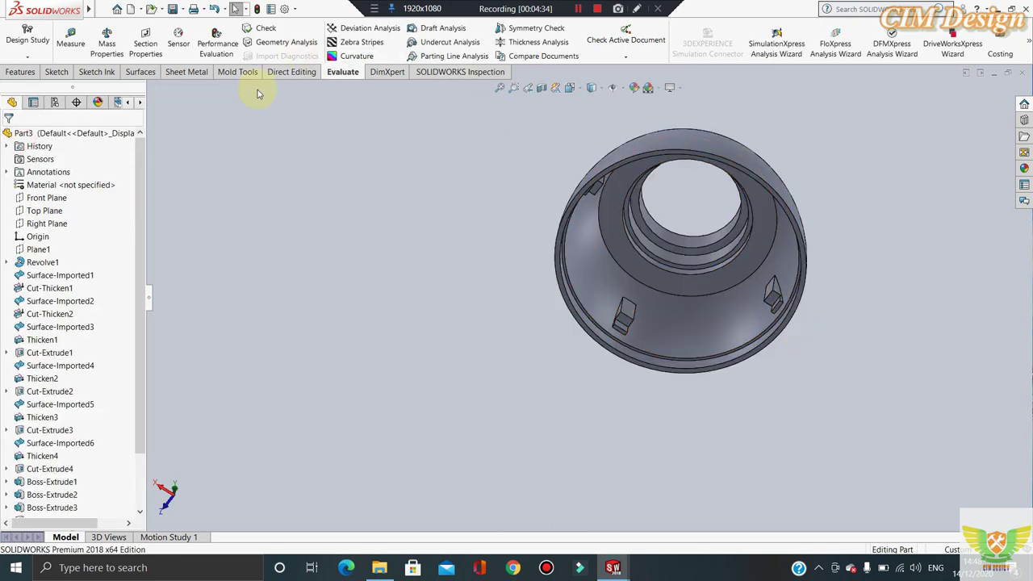
- Use the tab's bottom face as neutral plane and add the first two tab side faces to the 0.50° draft
click(20, 73)
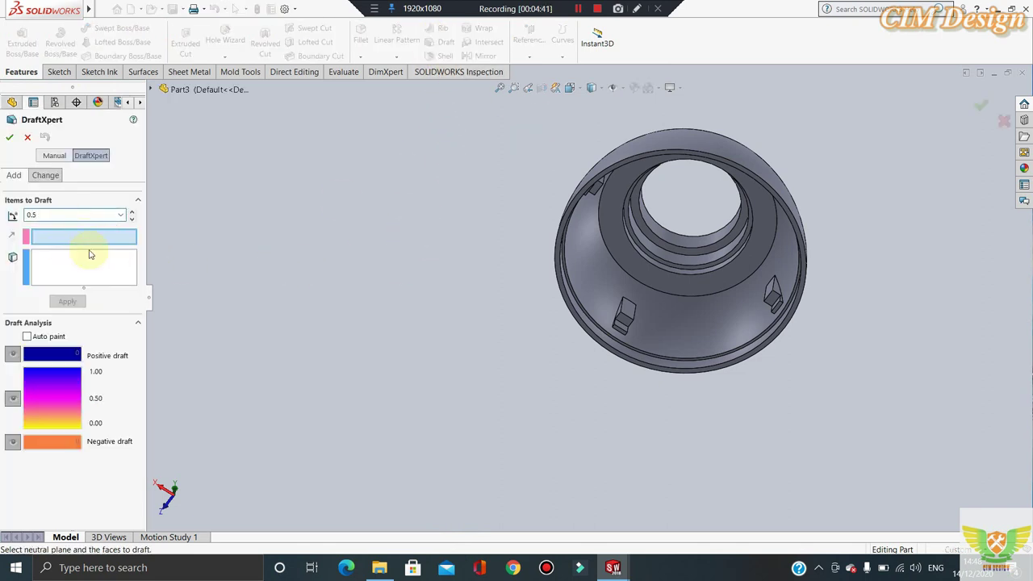
scroll(813, 358, down, 3)
scroll(290, 253, down, 3)
scroll(673, 335, down, 3)
scroll(771, 367, down, 2)
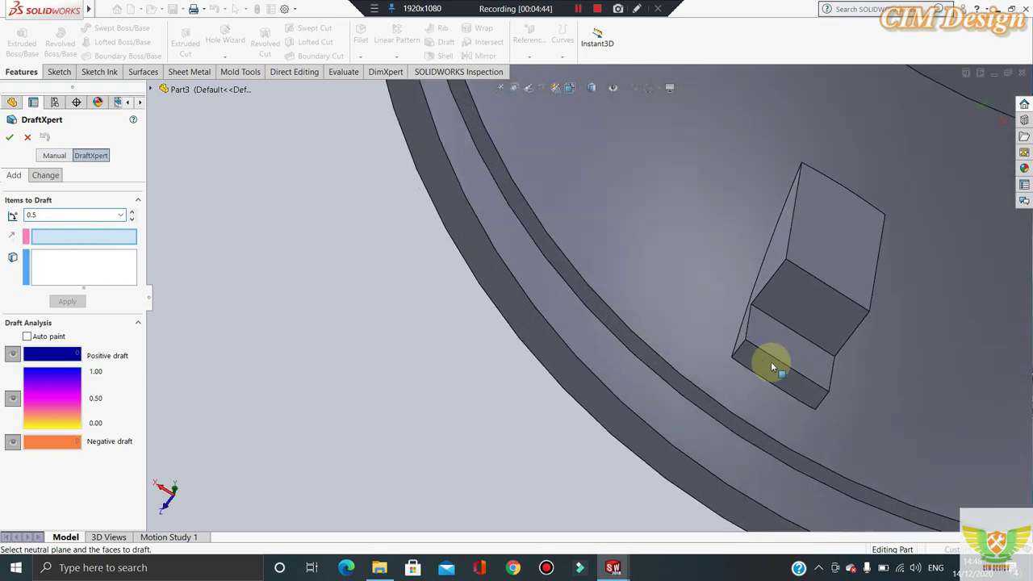
click(771, 367)
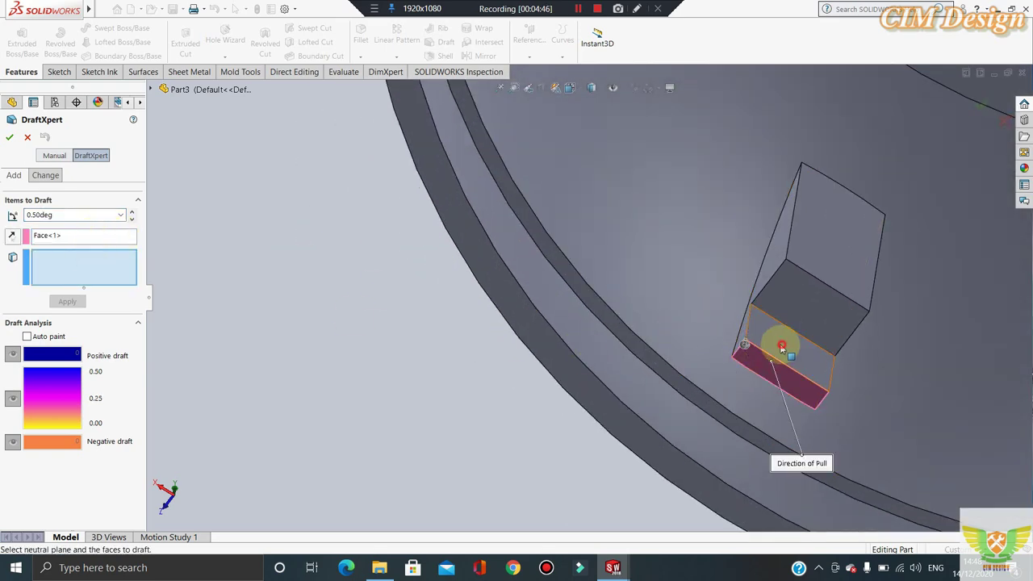
click(782, 347)
scroll(572, 330, up, 3)
scroll(496, 296, up, 3)
scroll(473, 289, down, 3)
mouse_move(551, 313)
middle_down()
mouse_move(606, 138)
mouse_move(586, 168)
middle_up()
click(586, 164)
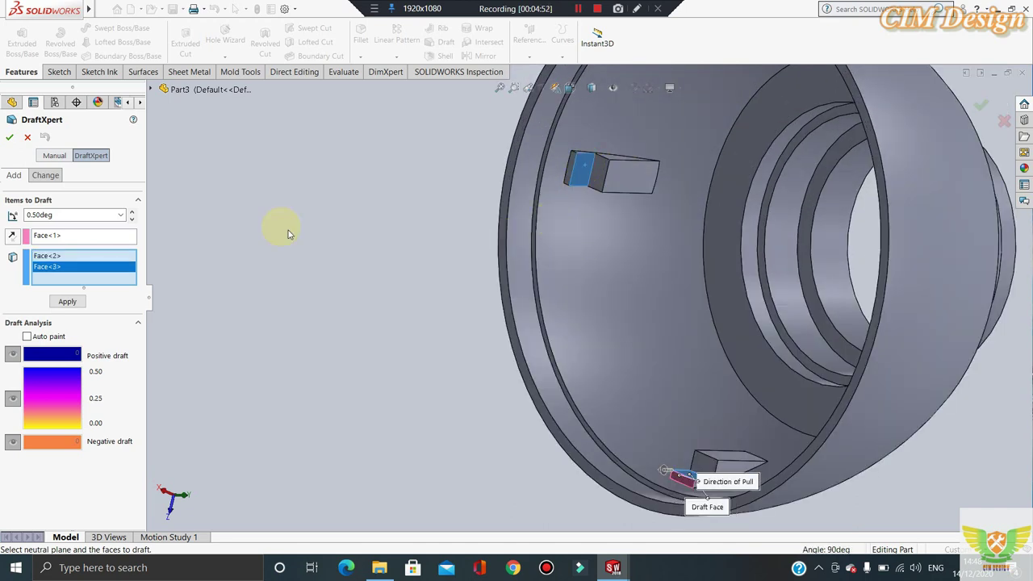
- From a near top-down view of the bore, add two more tab faces to Items to Draft
middle_drag(735, 250, 722, 291)
scroll(721, 287, down, 2)
scroll(720, 287, down, 2)
scroll(721, 288, down, 2)
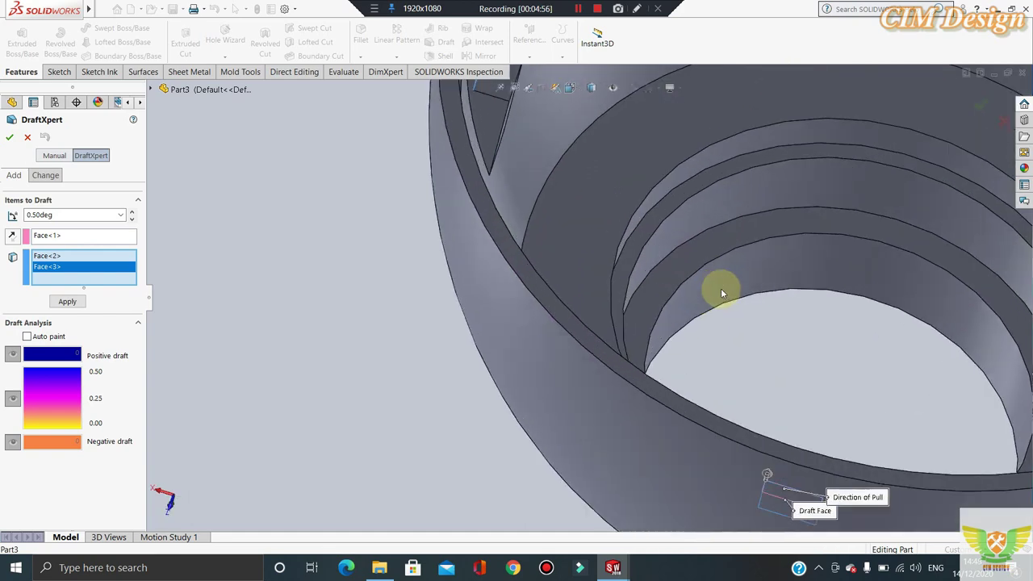
scroll(721, 288, down, 2)
scroll(595, 240, up, 2)
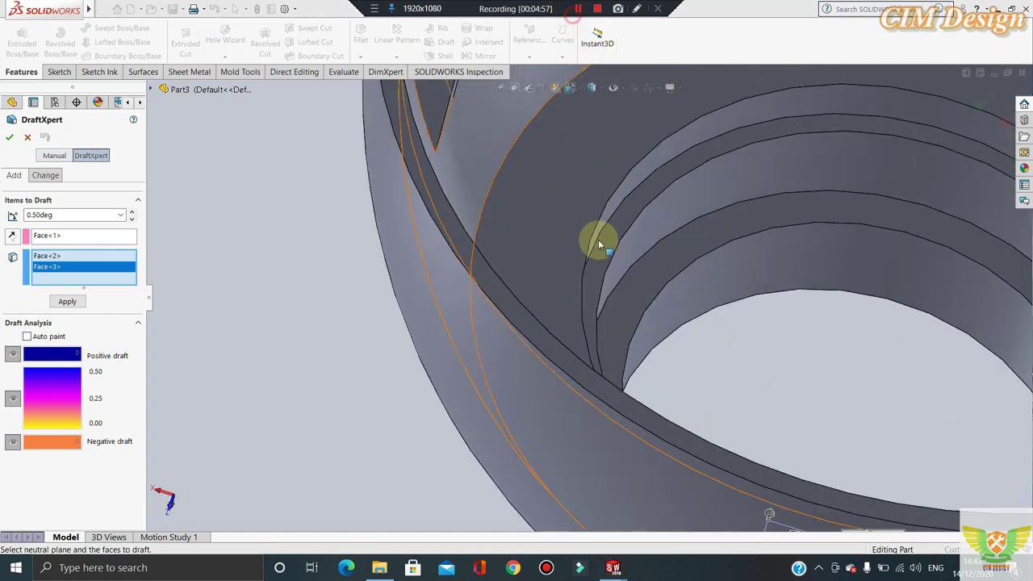
scroll(606, 276, up, 2)
scroll(606, 277, up, 3)
scroll(606, 277, up, 2)
mouse_move(662, 188)
middle_down()
mouse_move(708, 210)
mouse_move(703, 242)
mouse_move(644, 286)
mouse_move(668, 277)
mouse_move(735, 165)
middle_up()
scroll(689, 257, down, 5)
click(655, 268)
scroll(654, 267, up, 1)
scroll(646, 274, up, 4)
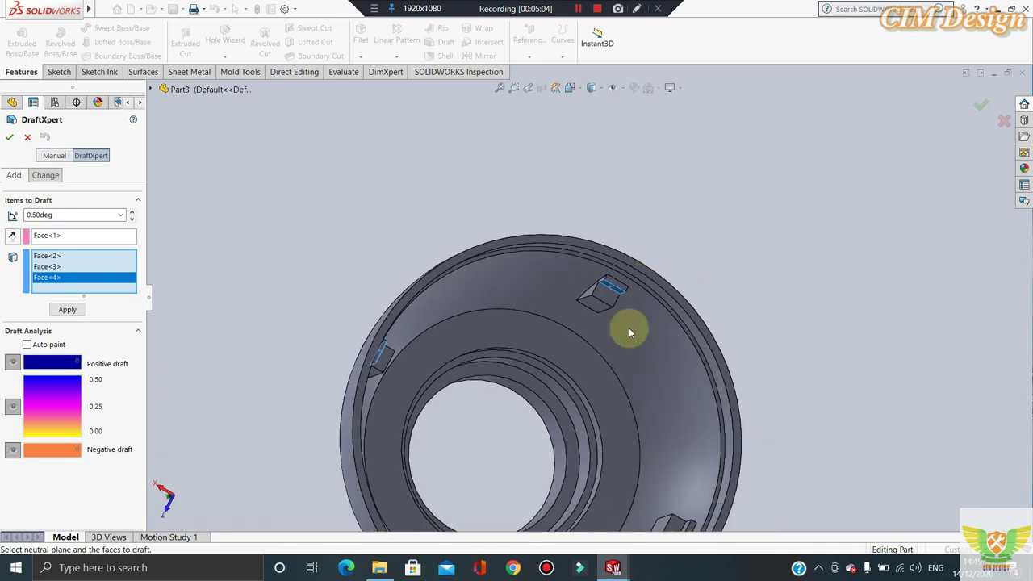
scroll(629, 323, up, 2)
scroll(638, 436, down, 3)
scroll(638, 422, down, 3)
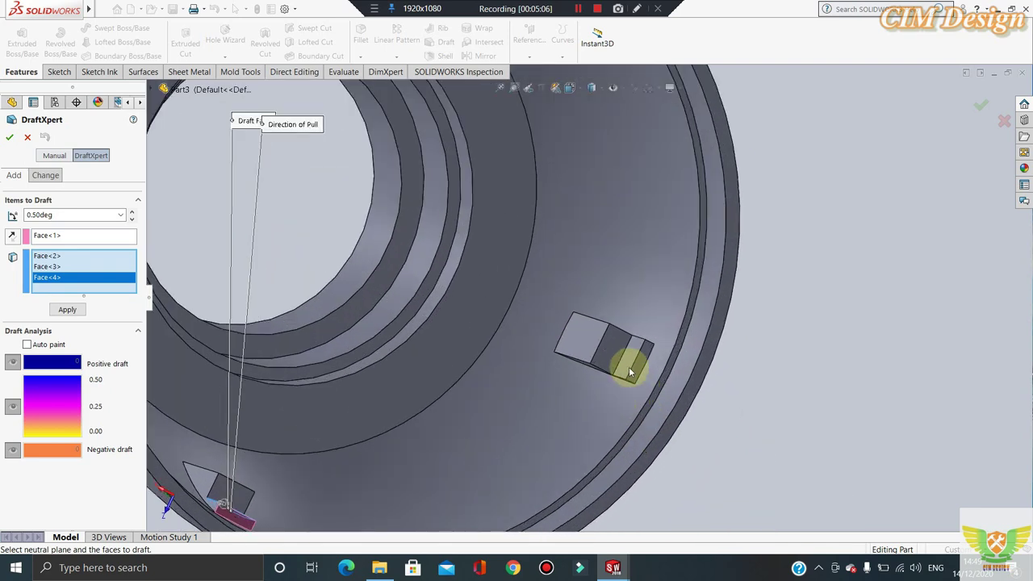
click(627, 358)
- Add four more tab faces, including the upper tab's face, to the faces to draft
scroll(591, 372, up, 1)
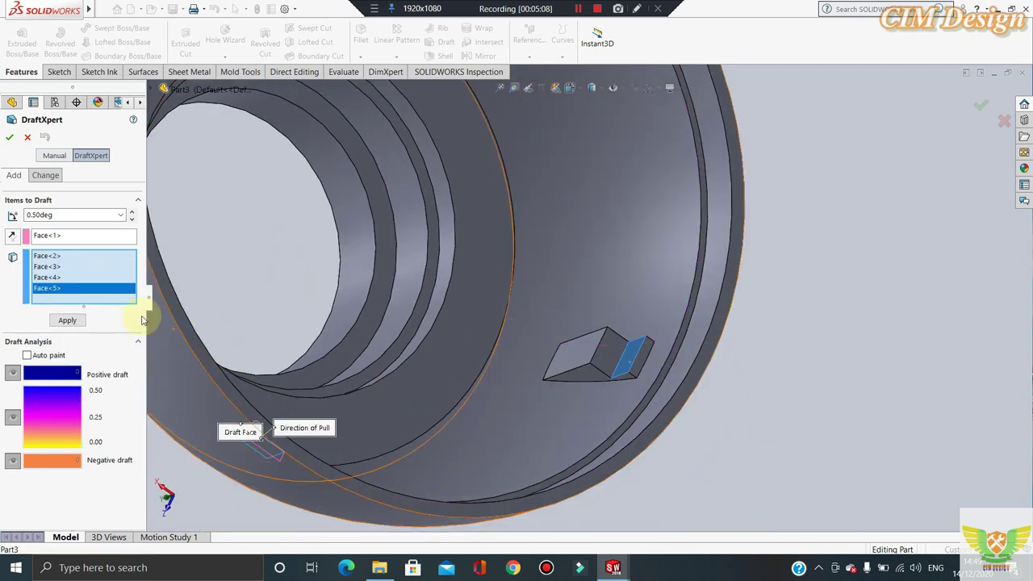
scroll(618, 369, up, 3)
scroll(578, 305, down, 3)
click(565, 313)
scroll(554, 331, up, 2)
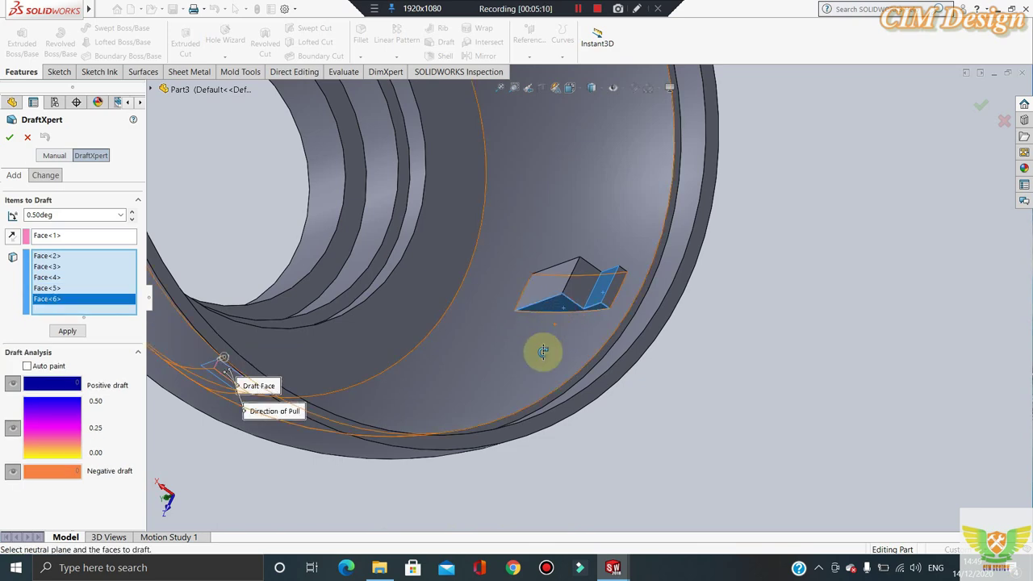
scroll(525, 371, up, 3)
scroll(525, 403, down, 1)
scroll(565, 371, down, 3)
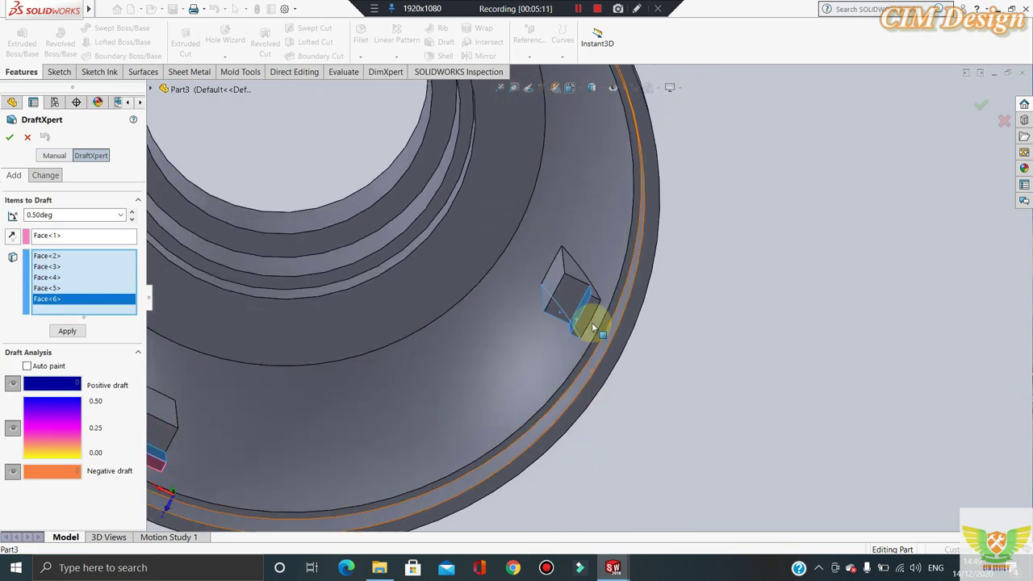
click(562, 279)
scroll(582, 315, up, 3)
scroll(573, 277, up, 2)
middle_drag(572, 277, 547, 180)
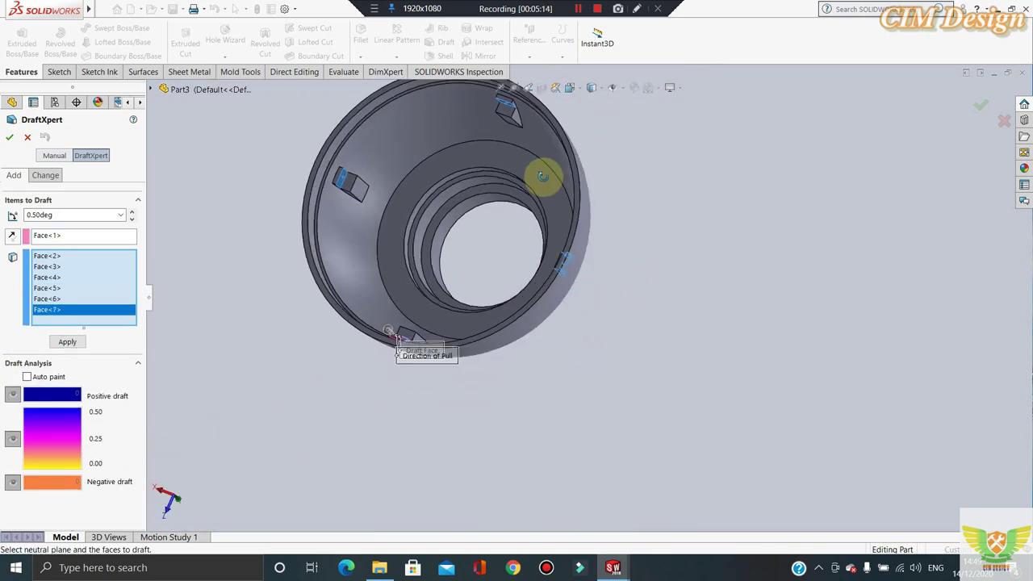
scroll(496, 122, down, 4)
scroll(517, 134, down, 1)
click(542, 143)
scroll(525, 207, up, 3)
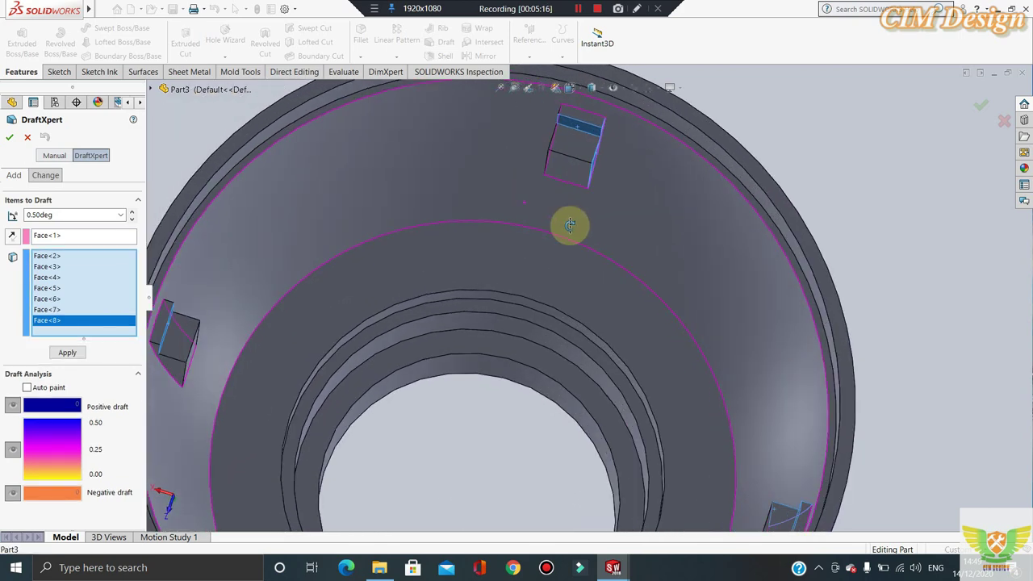
scroll(577, 202, down, 2)
click(589, 162)
- Add the left tab's faces from below and remove the wrongly picked tab face
scroll(531, 273, up, 2)
scroll(485, 323, up, 3)
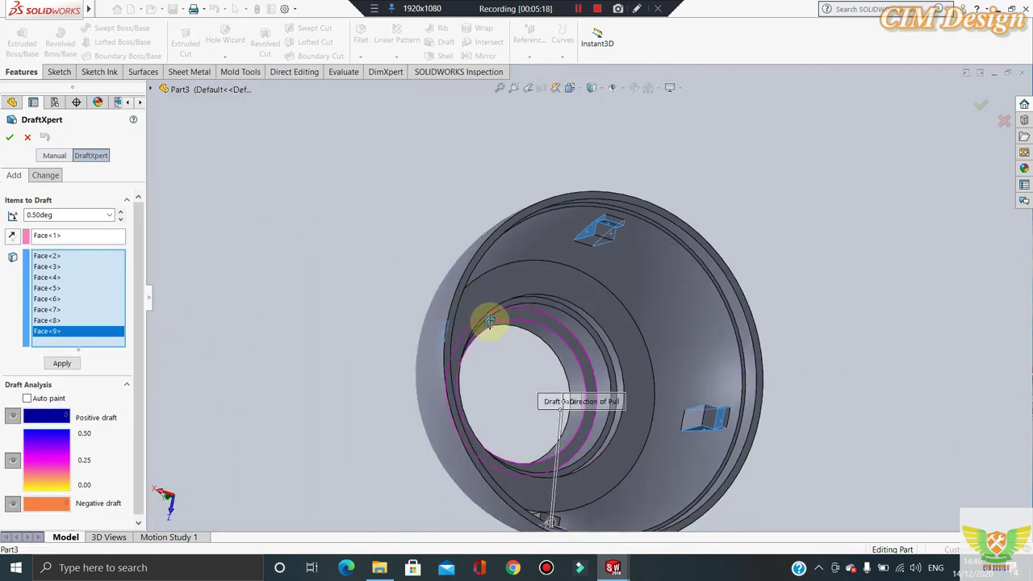
middle_drag(485, 323, 435, 383)
scroll(360, 365, up, 2)
scroll(458, 363, down, 5)
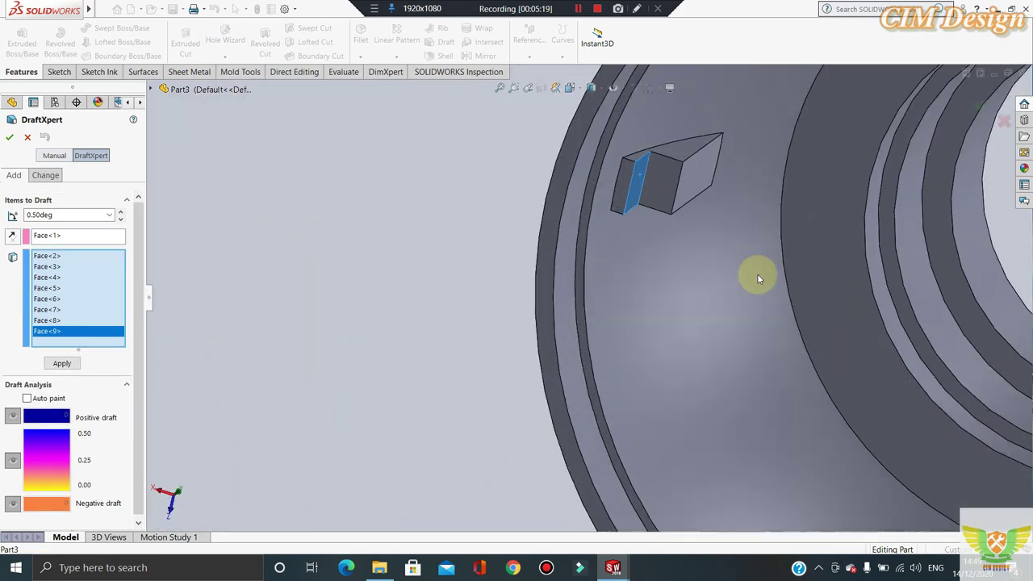
click(689, 157)
middle_drag(692, 288, 631, 180)
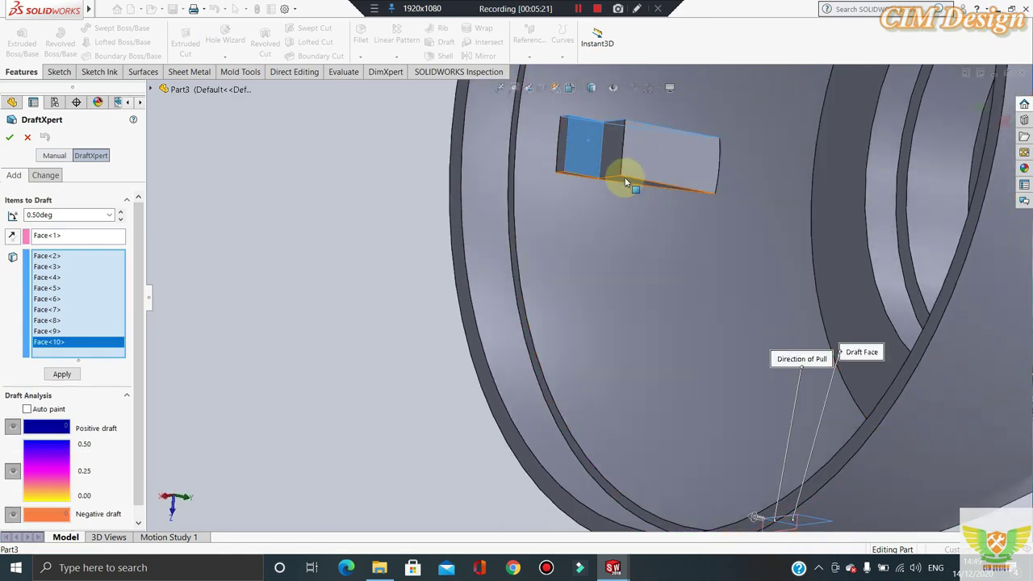
click(627, 182)
scroll(613, 206, up, 3)
scroll(626, 224, down, 3)
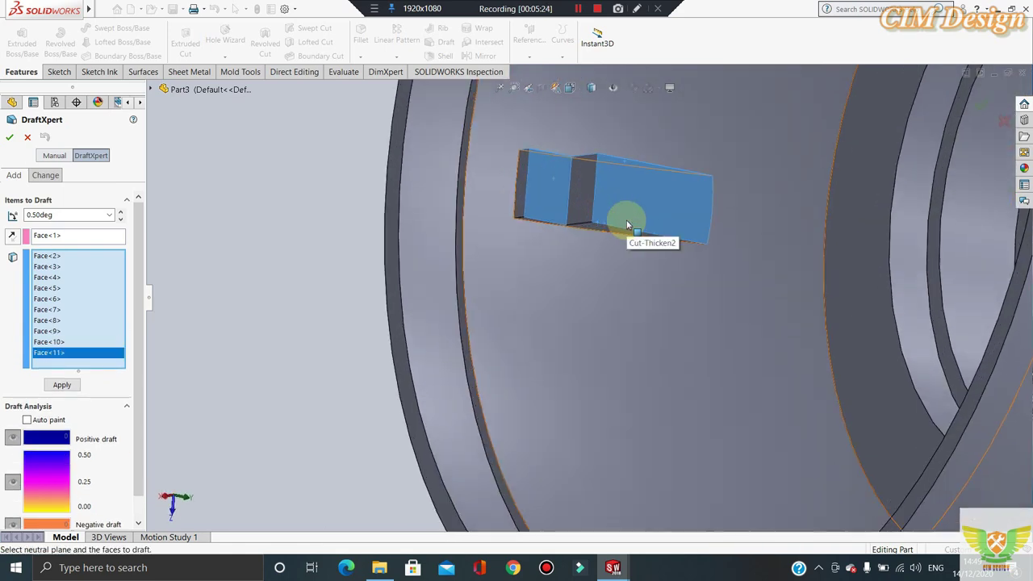
click(628, 213)
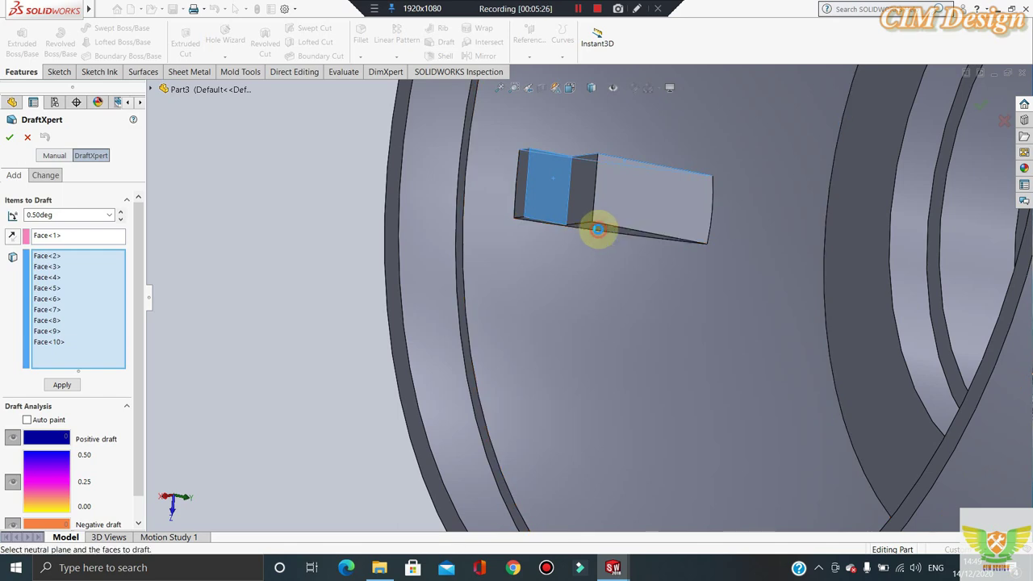
- Add the last tab's outer and triangular faces, then create the 0.50° draft on Face<1>
click(598, 229)
scroll(618, 191, up, 3)
scroll(604, 208, up, 3)
middle_drag(604, 208, 777, 347)
scroll(885, 426, up, 2)
scroll(651, 299, down, 3)
scroll(651, 300, down, 2)
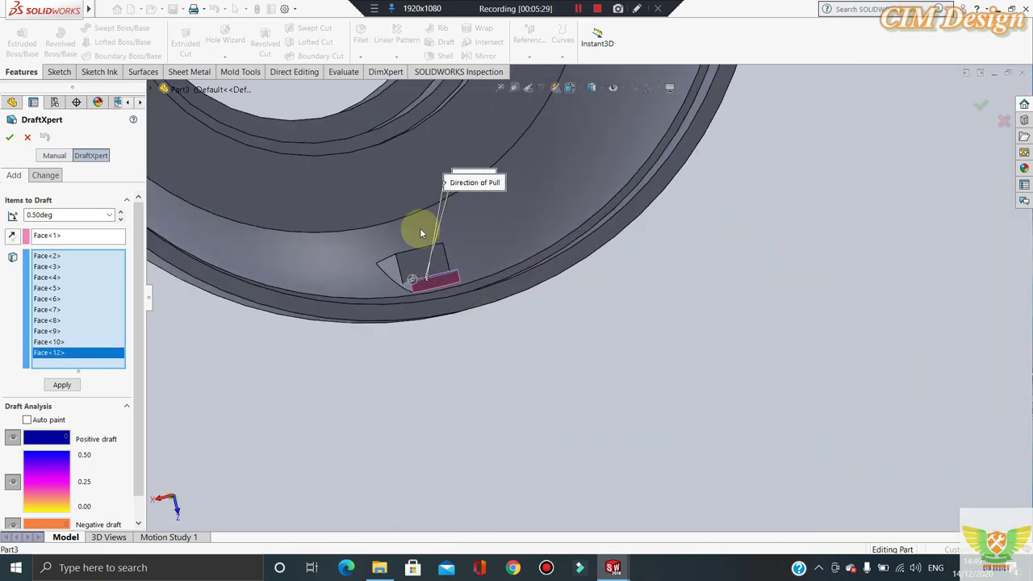
scroll(387, 307, down, 2)
click(544, 350)
scroll(509, 393, down, 3)
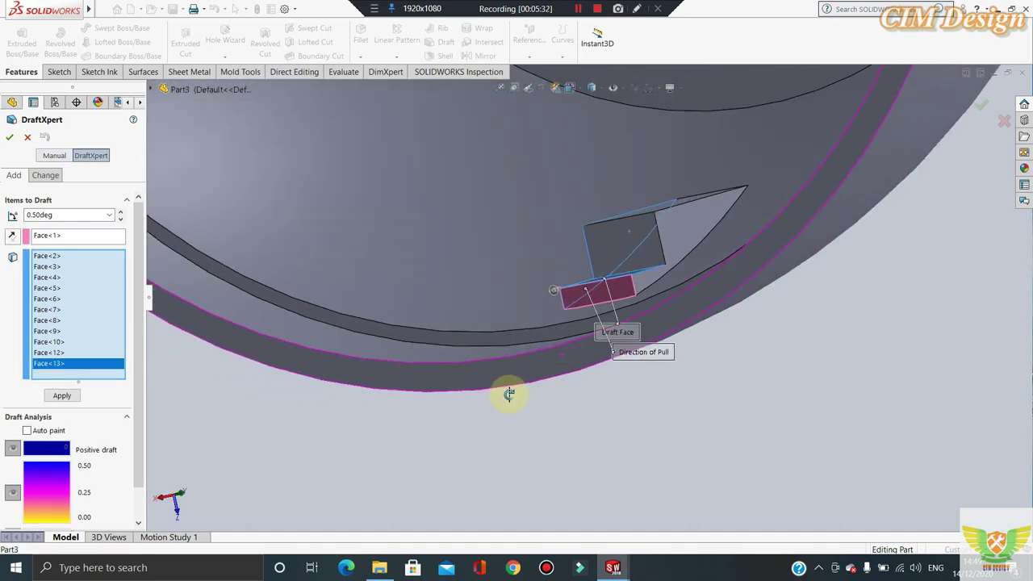
click(686, 223)
scroll(657, 345, up, 2)
scroll(658, 348, up, 2)
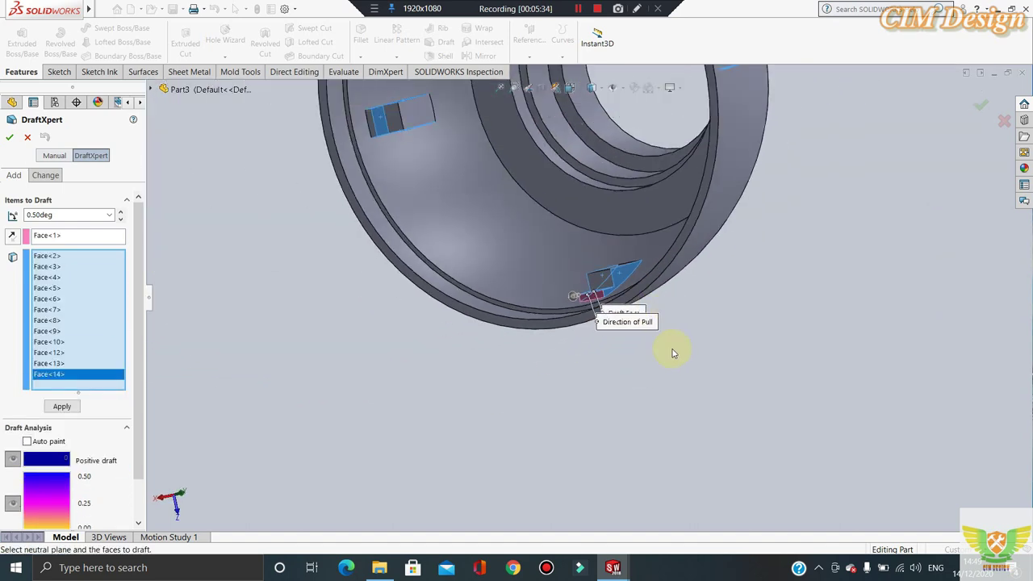
scroll(670, 315, up, 3)
scroll(626, 240, down, 2)
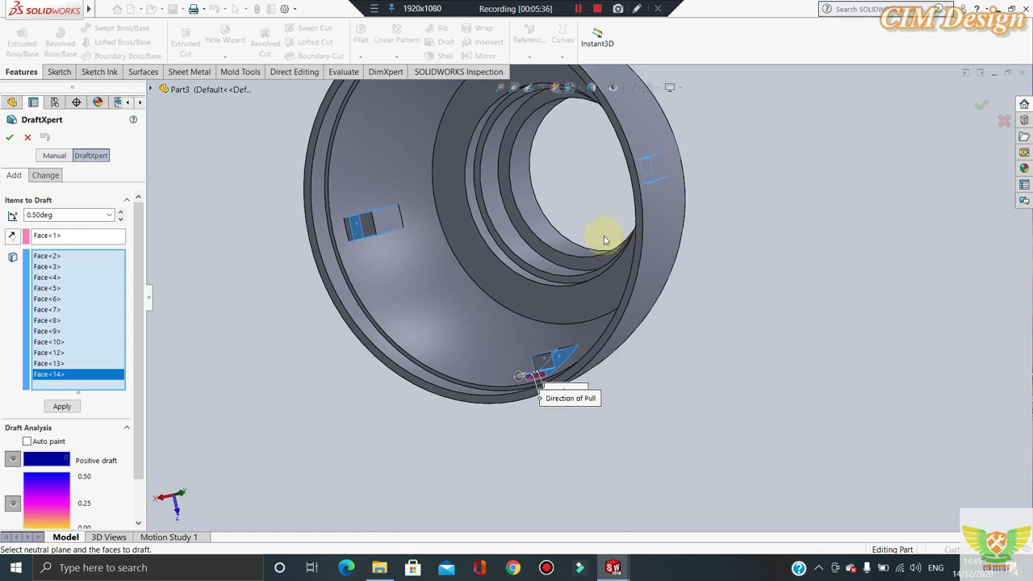
scroll(657, 296, up, 3)
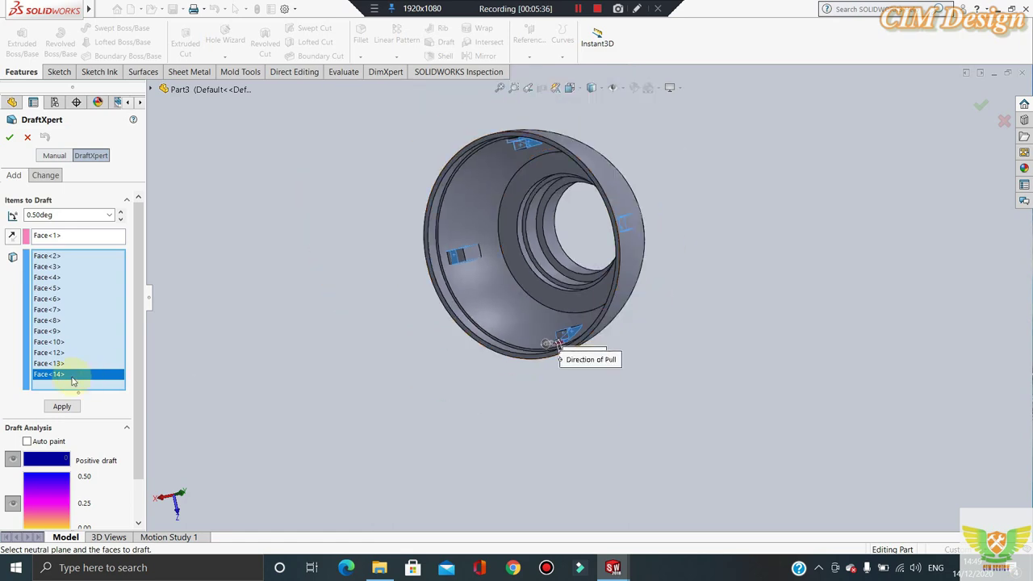
click(10, 139)
- Start a new draft using a tab face as neutral plane and add the first tab side face
middle_drag(426, 272, 731, 270)
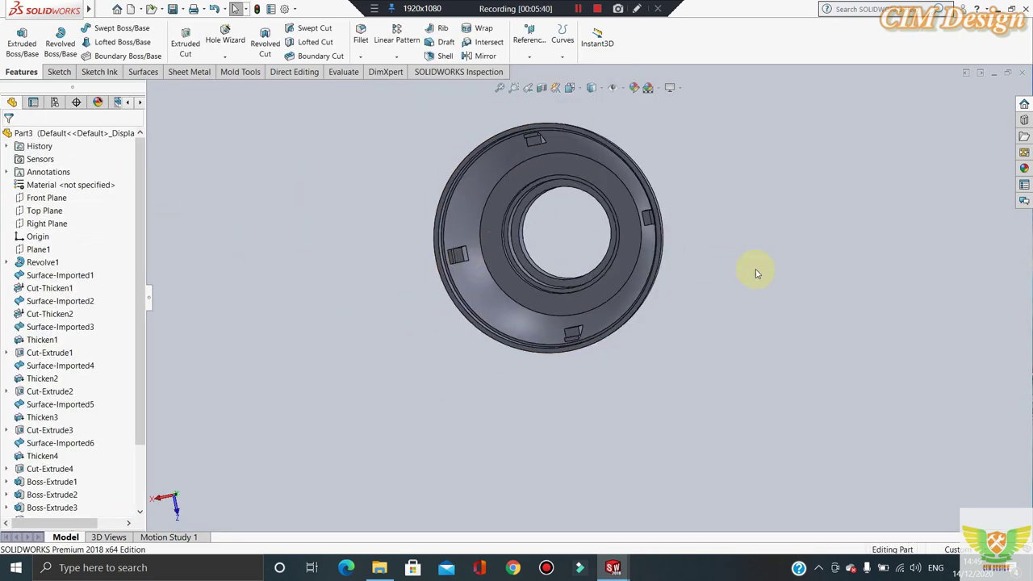
key(ctrl+6)
scroll(463, 319, down, 2)
scroll(382, 254, down, 4)
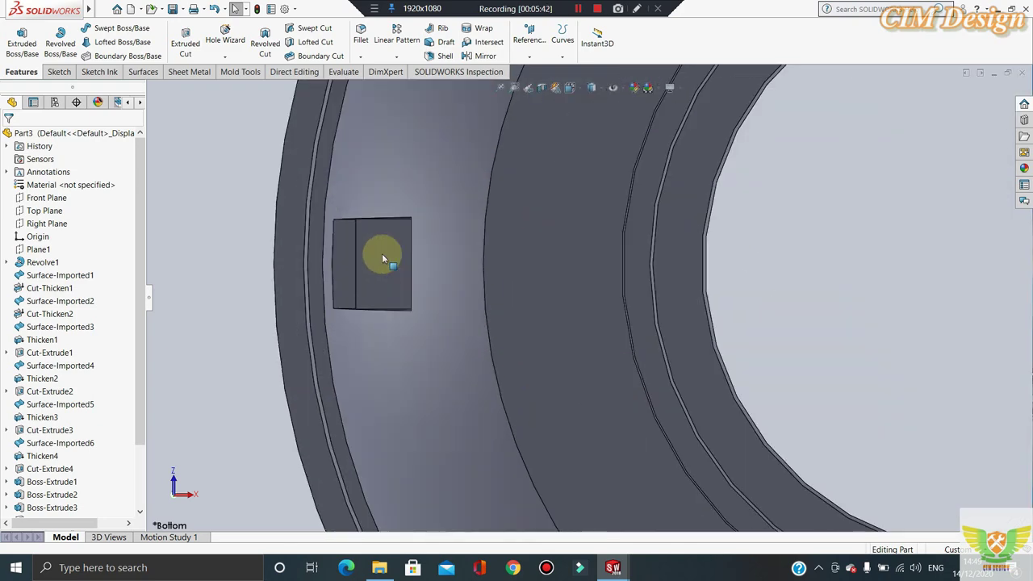
middle_drag(396, 270, 426, 265)
scroll(427, 259, up, 5)
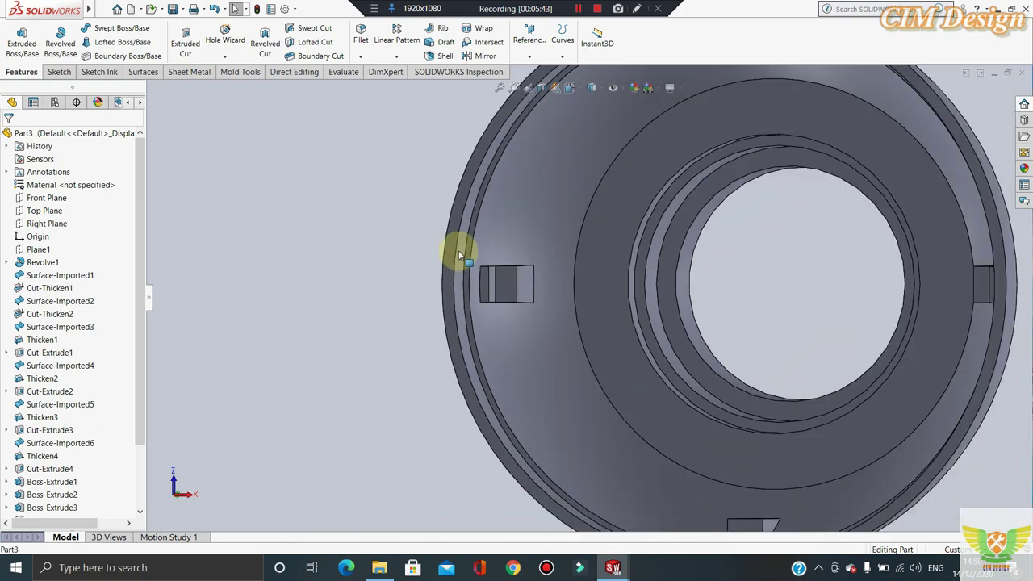
scroll(438, 223, up, 2)
middle_drag(437, 223, 430, 211)
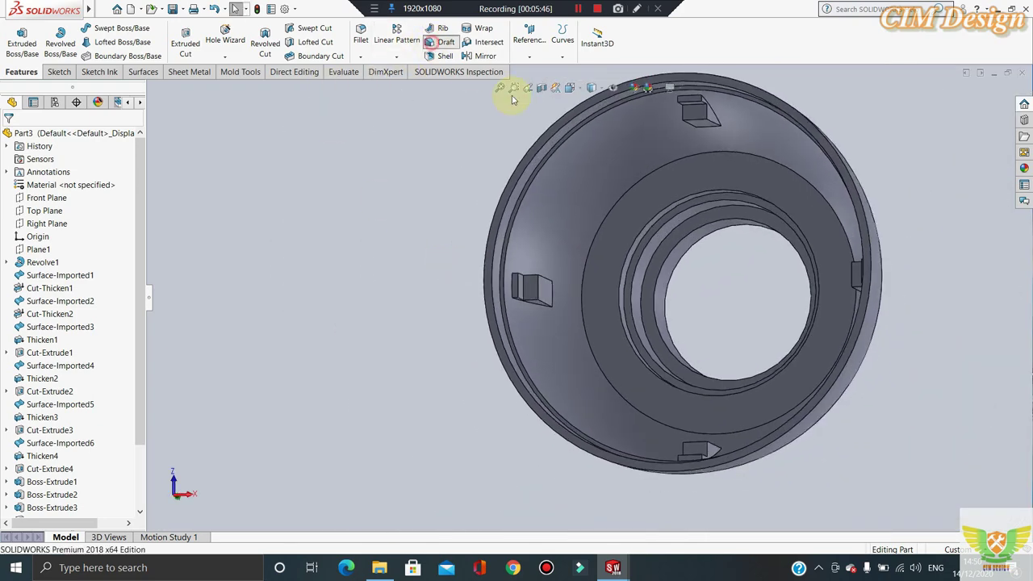
click(445, 41)
scroll(590, 255, down, 5)
click(476, 329)
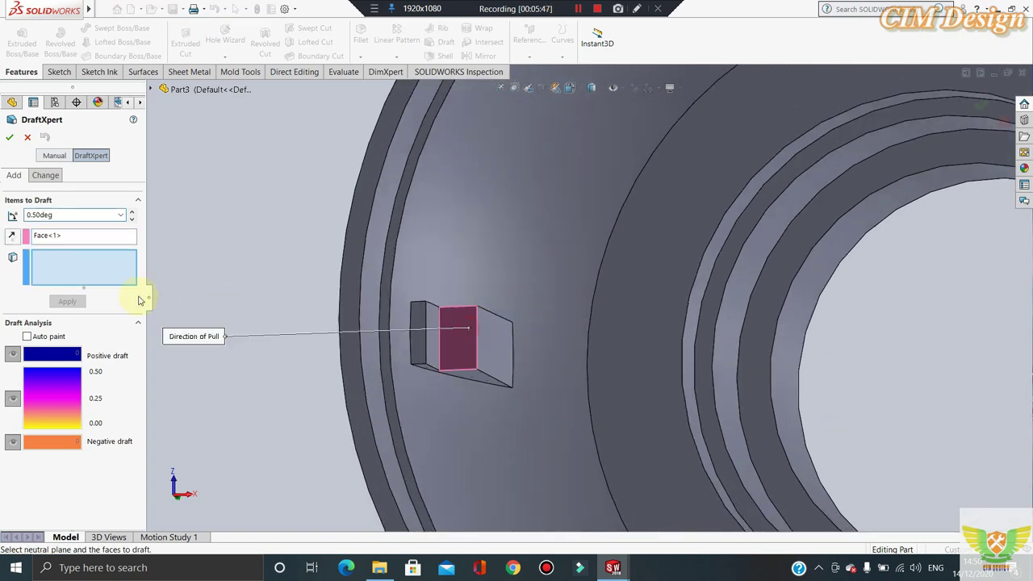
click(487, 337)
- Add the three remaining tab faces and create the second 0.50° draft on Face<2>–Face<5>
scroll(570, 353, up, 2)
scroll(570, 358, up, 3)
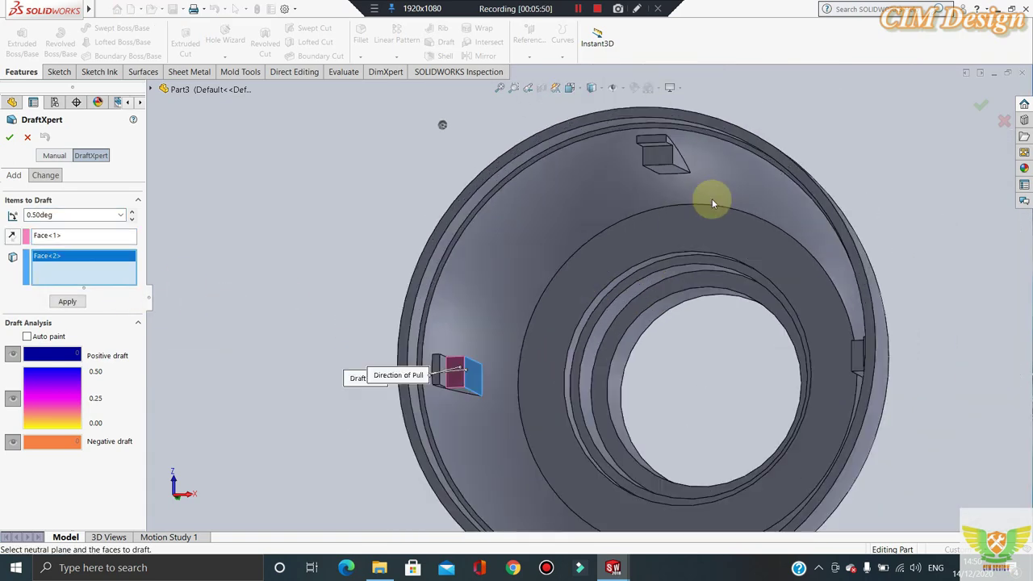
scroll(616, 172, down, 6)
click(558, 179)
scroll(620, 234, up, 5)
scroll(622, 334, up, 2)
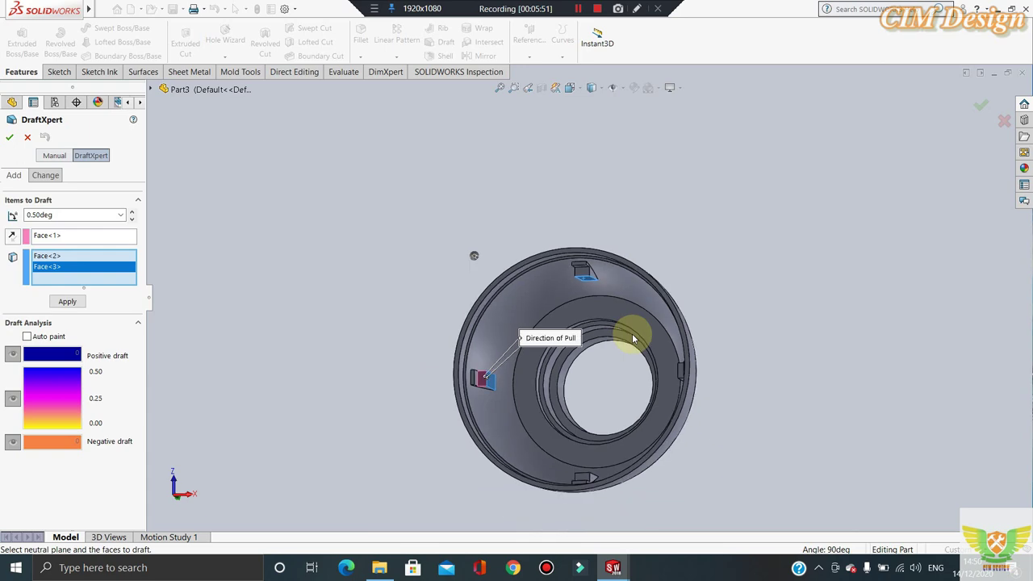
middle_drag(622, 334, 719, 404)
scroll(663, 348, down, 3)
scroll(663, 351, down, 3)
click(626, 323)
scroll(626, 324, up, 3)
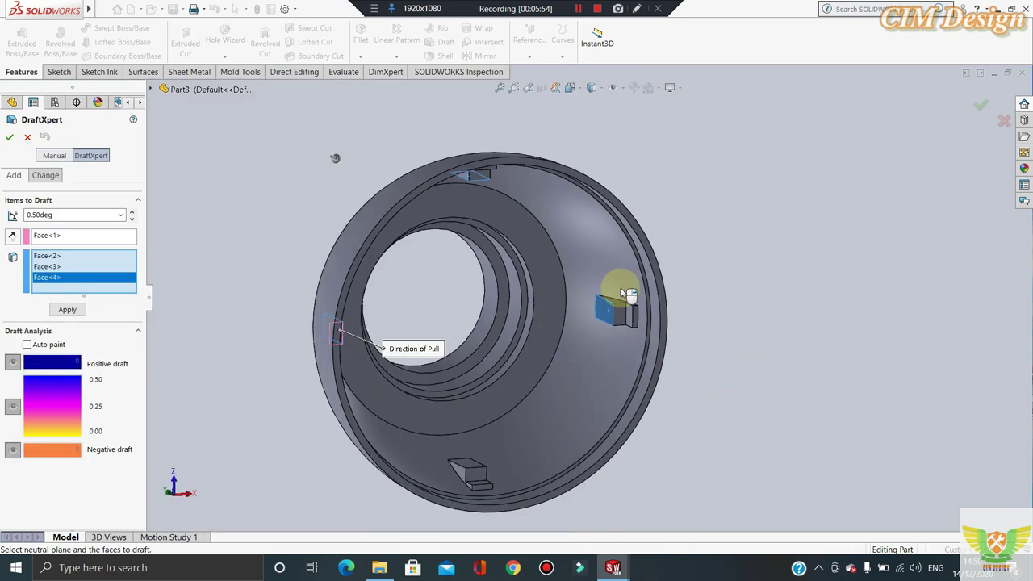
scroll(619, 293, up, 3)
scroll(552, 394, down, 3)
scroll(543, 357, down, 3)
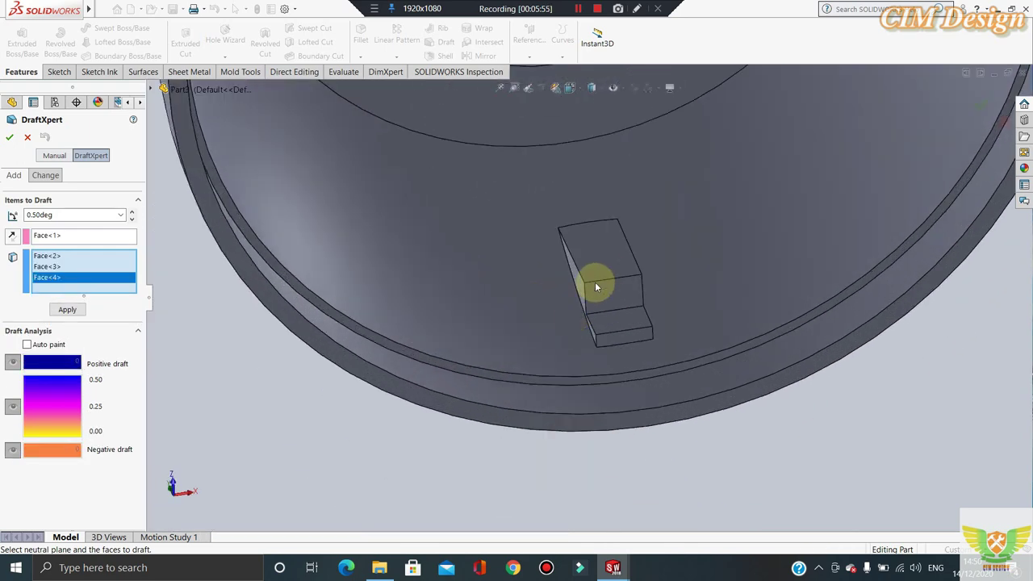
click(595, 282)
scroll(563, 377, up, 3)
scroll(563, 377, up, 3)
middle_drag(600, 358, 670, 189)
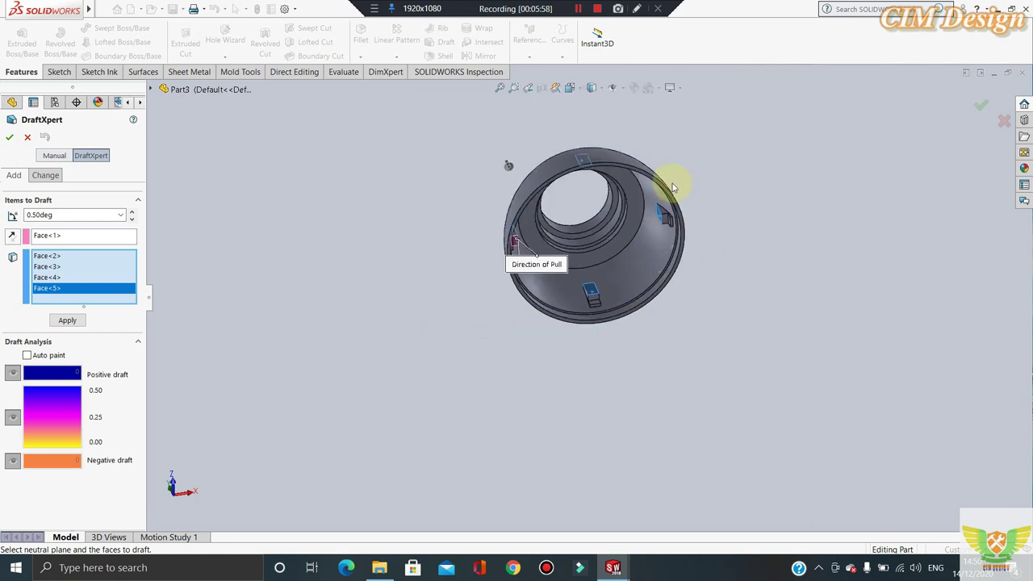
scroll(485, 234, down, 2)
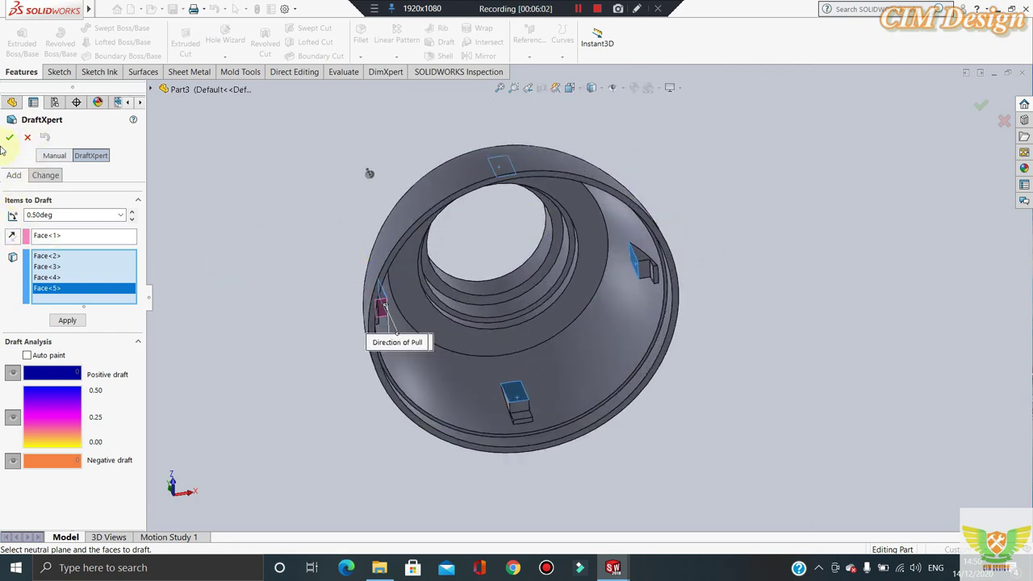
click(7, 138)
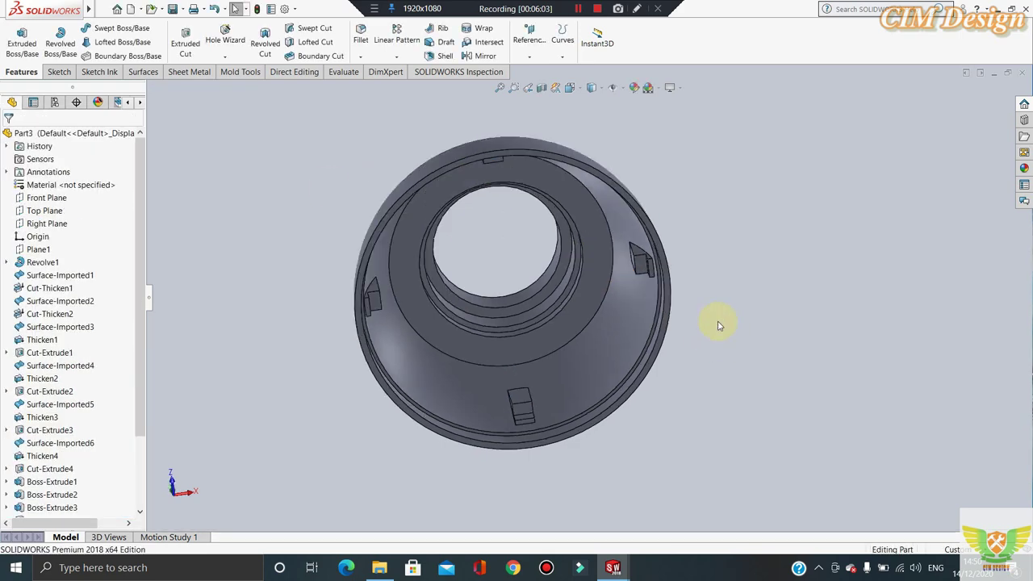
- Inspect the drafted cup from top, bottom and oblique views, then drag the rollback bar above Draft1
middle_drag(721, 323, 741, 196)
key(ctrl+5)
key(ctrl+6)
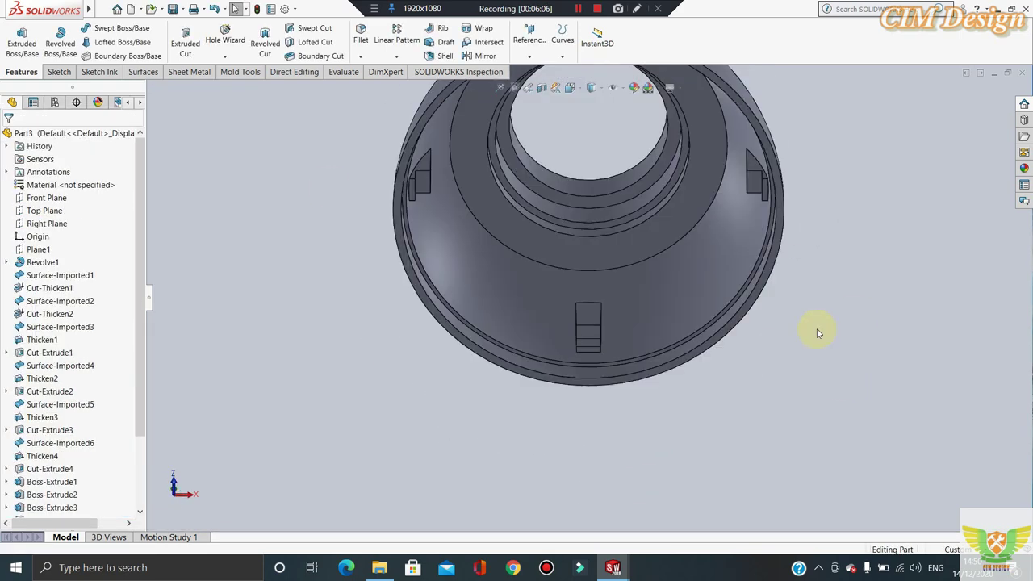
scroll(436, 271, down, 2)
scroll(435, 268, down, 3)
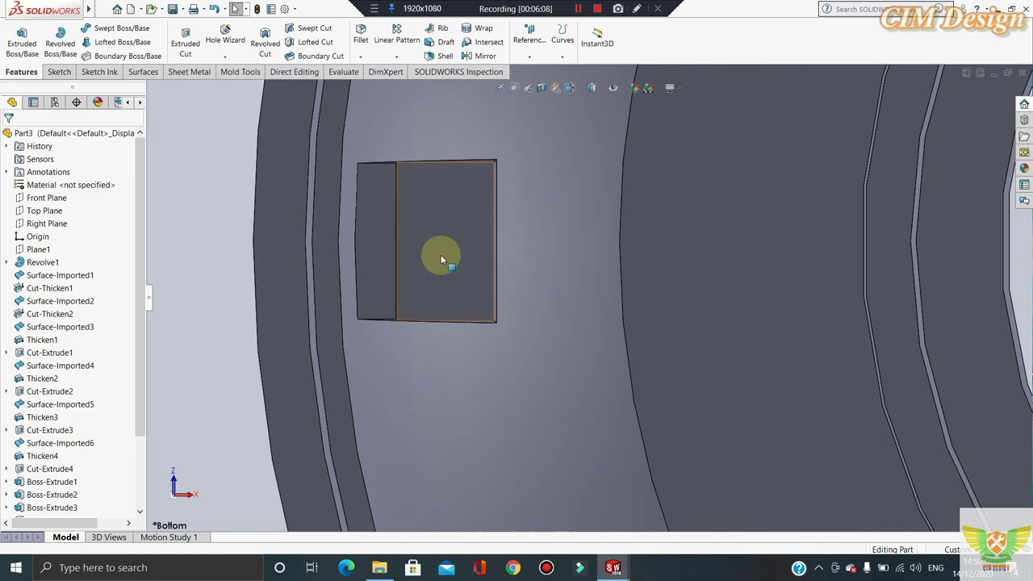
scroll(440, 254, up, 3)
scroll(440, 250, up, 3)
mouse_move(610, 240)
middle_down()
mouse_move(641, 363)
mouse_move(724, 334)
mouse_move(689, 396)
mouse_move(779, 348)
middle_up()
scroll(779, 348, down, 2)
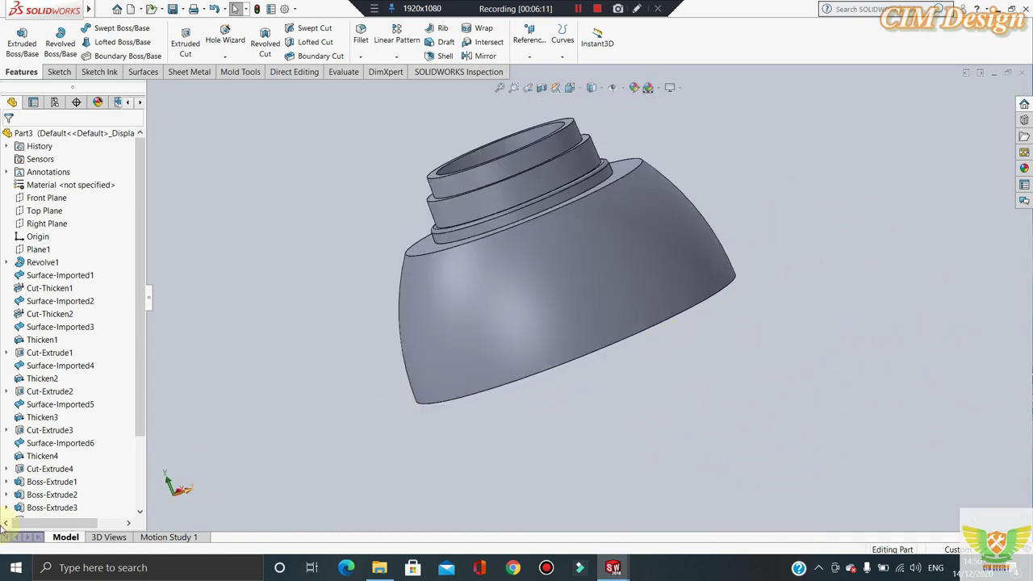
scroll(57, 483, down, 3)
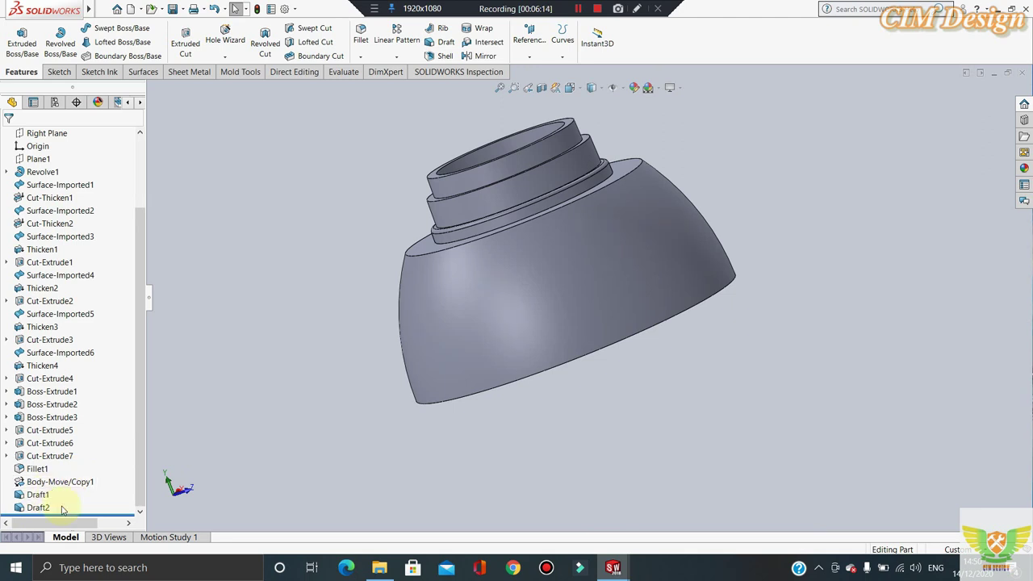
mouse_move(445, 334)
middle_down()
mouse_move(484, 358)
mouse_move(427, 323)
middle_up()
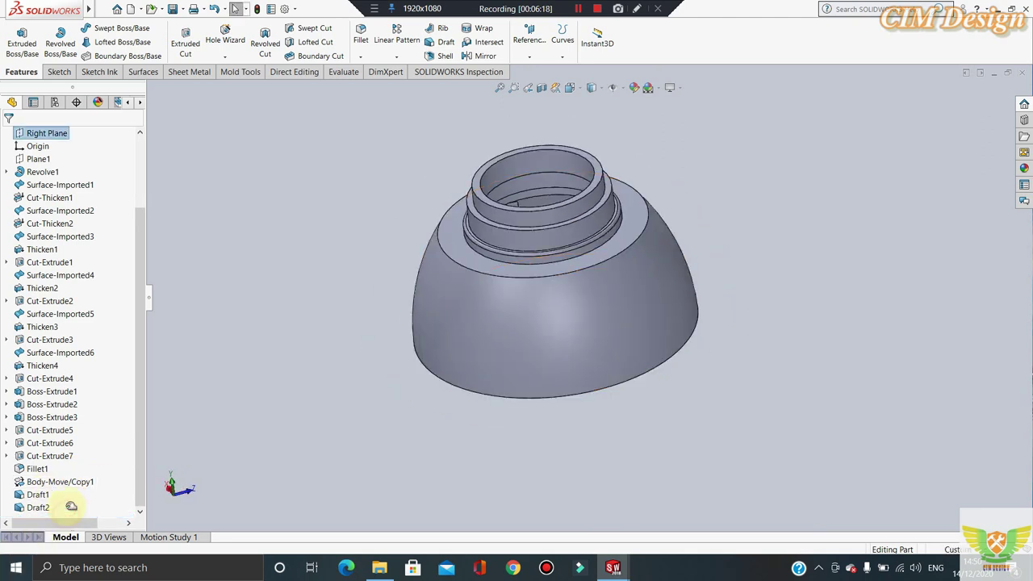
drag(75, 494, 77, 489)
click(267, 296)
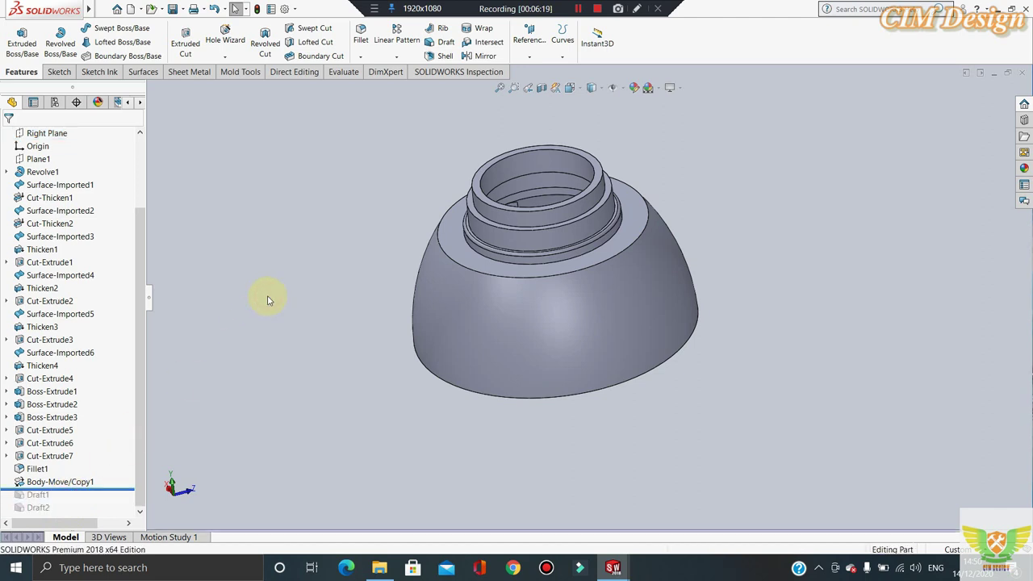
- Run a 3° Draft Analysis with the rim face as pull direction, then cancel it
click(341, 73)
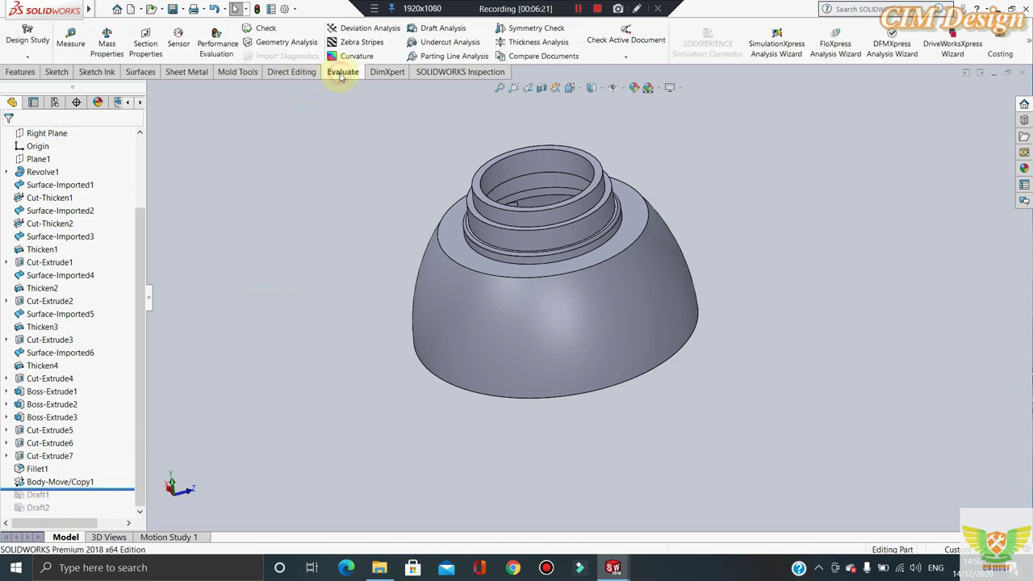
click(415, 31)
mouse_move(476, 405)
middle_down()
mouse_move(393, 292)
mouse_move(422, 334)
mouse_move(489, 338)
middle_up()
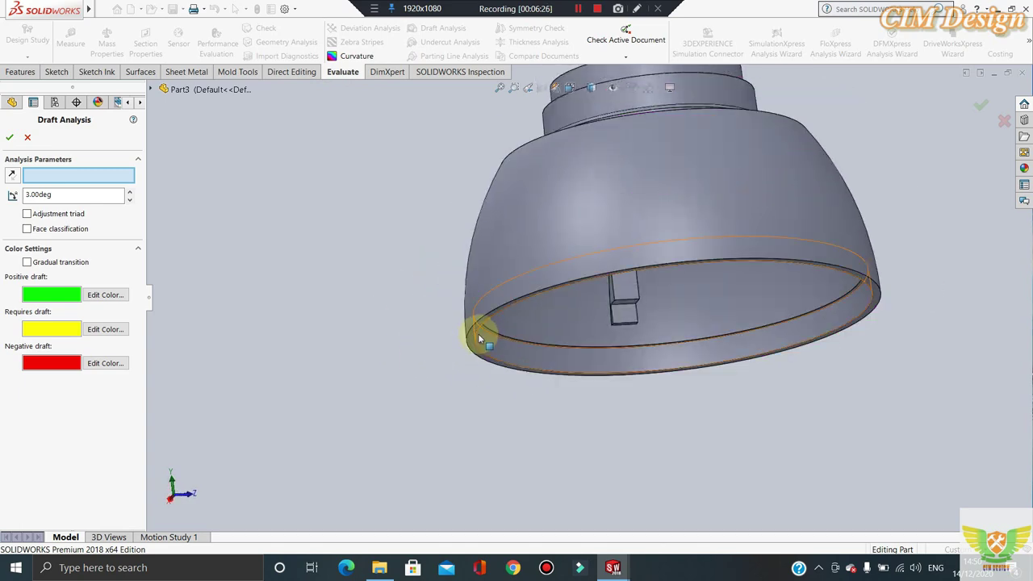
click(475, 335)
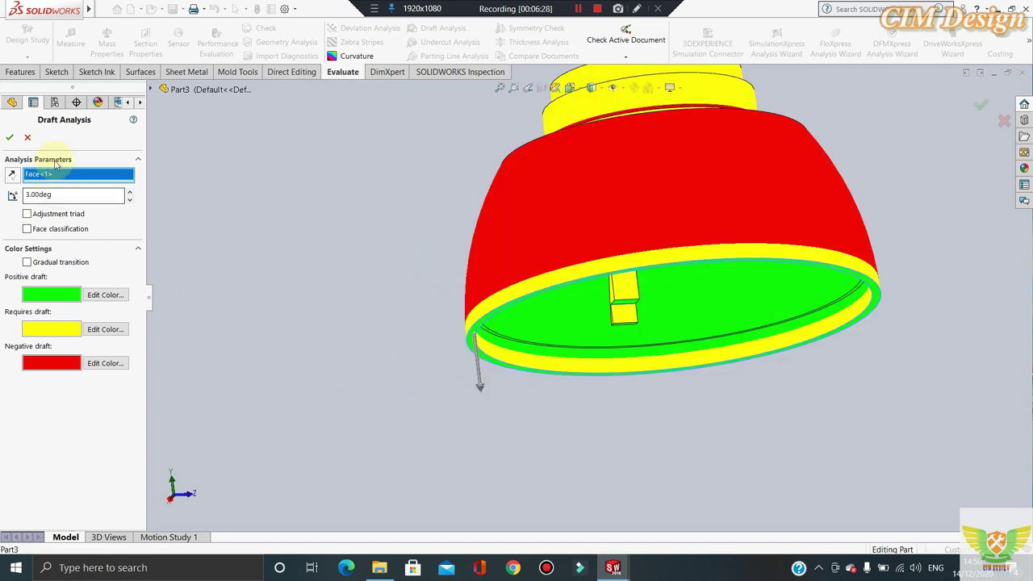
click(28, 138)
- Open Undercut Analysis on the rolled-back cap
middle_drag(463, 261, 764, 249)
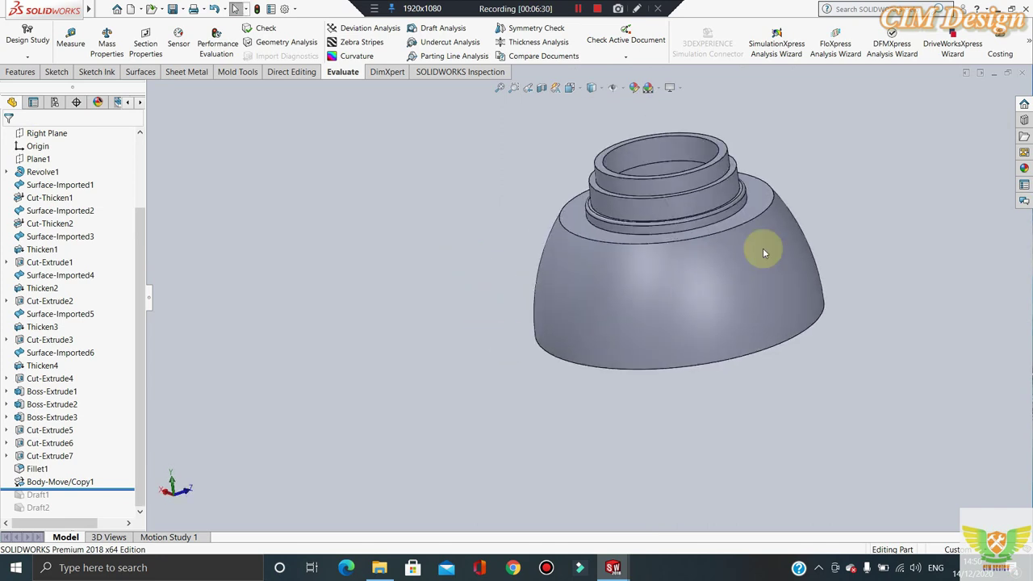
scroll(790, 211, down, 3)
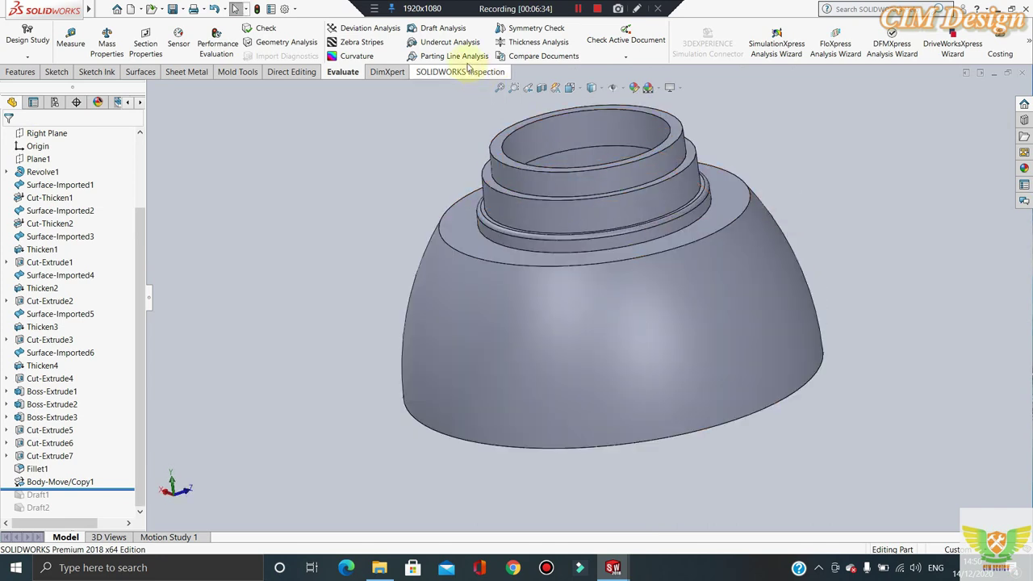
click(451, 43)
- Set the cap's bottom face as pull direction, yielding 27 occluded undercut and 16 no-undercut faces
middle_drag(461, 270, 464, 358)
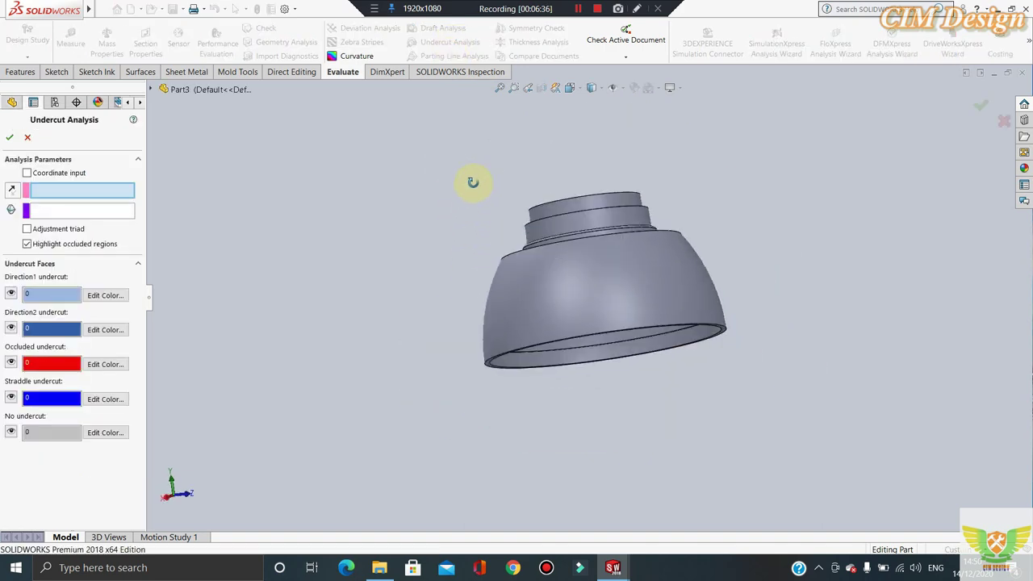
scroll(591, 313, down, 4)
click(591, 313)
scroll(517, 334, up, 3)
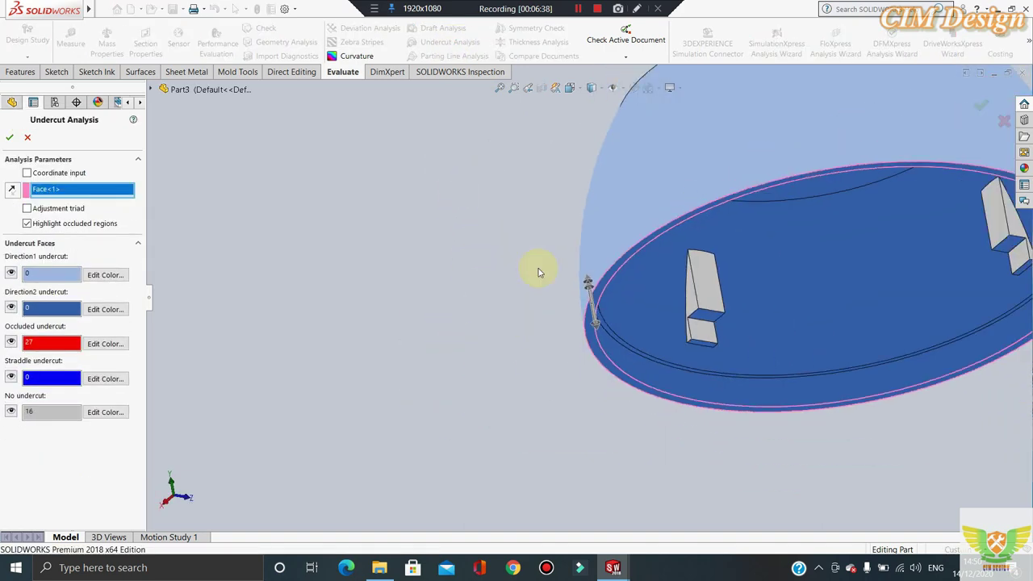
scroll(535, 270, up, 3)
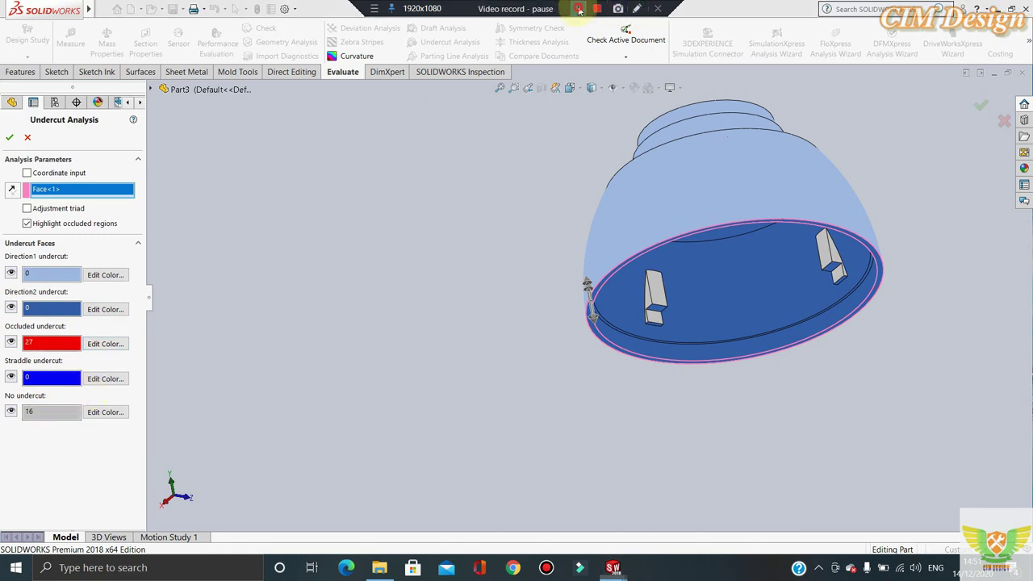
scroll(904, 231, down, 2)
scroll(913, 227, up, 3)
scroll(749, 266, down, 3)
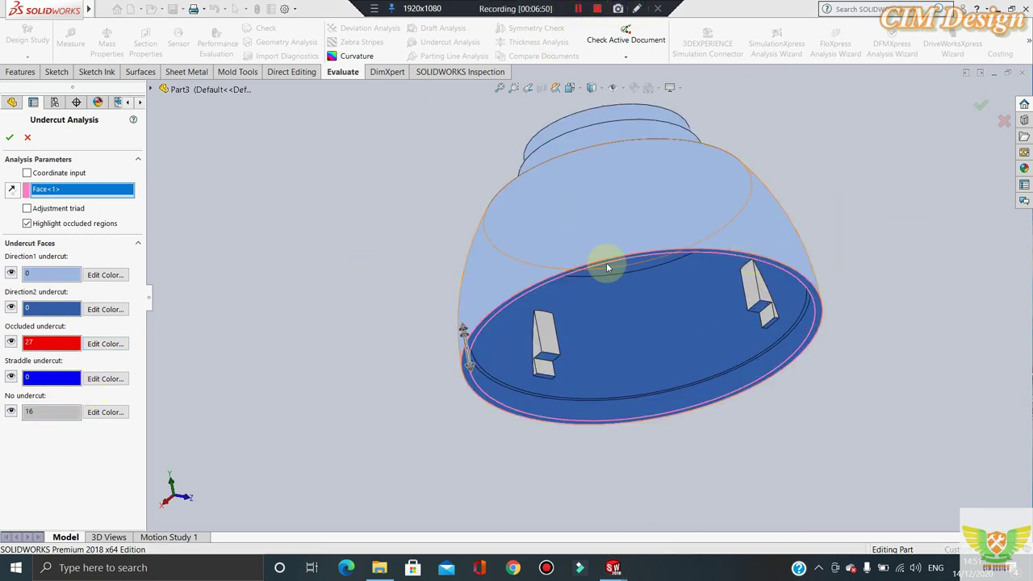
- Hide and reshow the occluded and no-undercut faces to inspect the ribs, then cancel the analysis
click(10, 342)
middle_drag(215, 254, 396, 267)
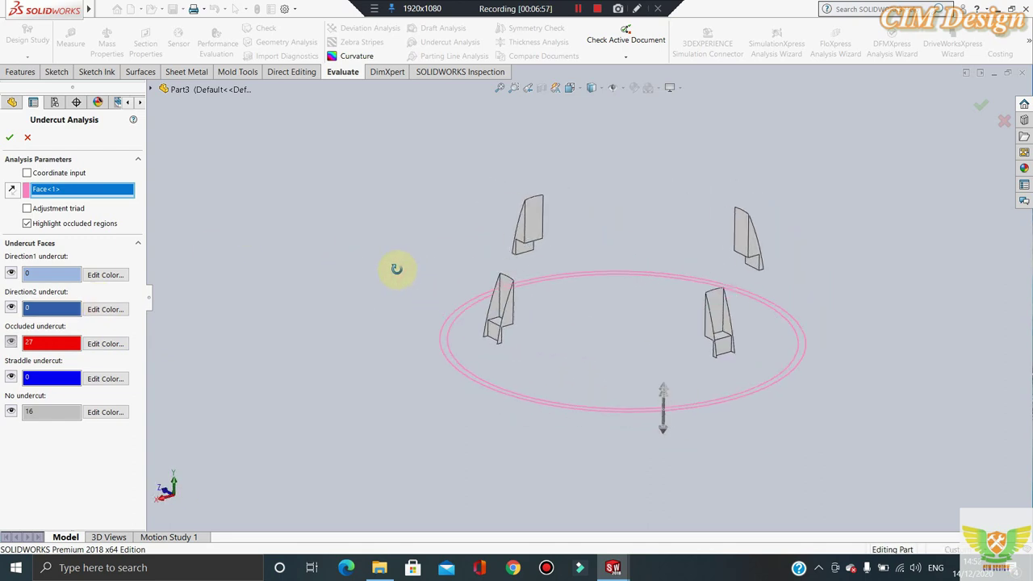
scroll(525, 291, down, 3)
scroll(518, 234, up, 2)
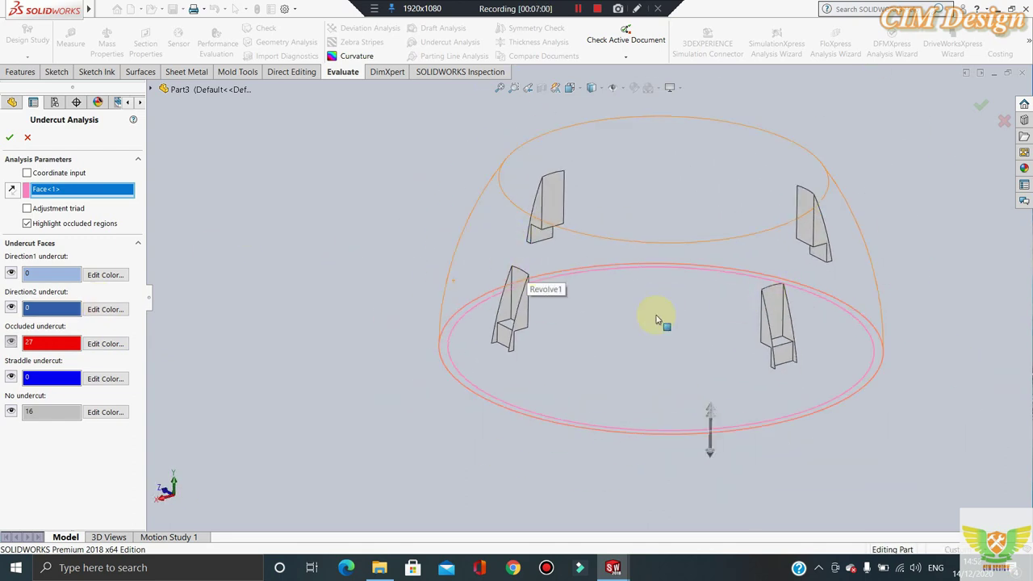
click(11, 413)
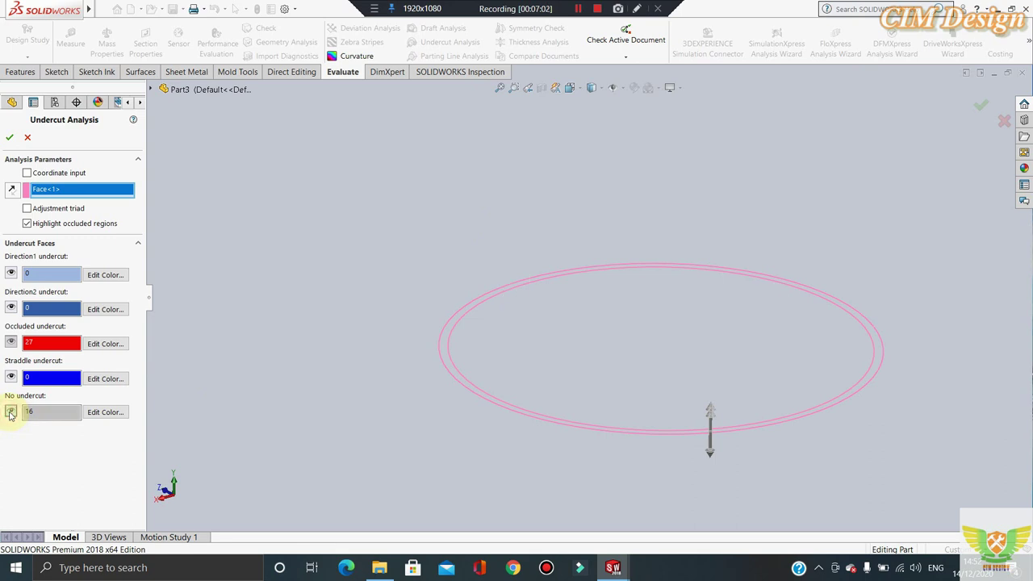
click(10, 413)
scroll(461, 288, up, 1)
scroll(565, 283, up, 3)
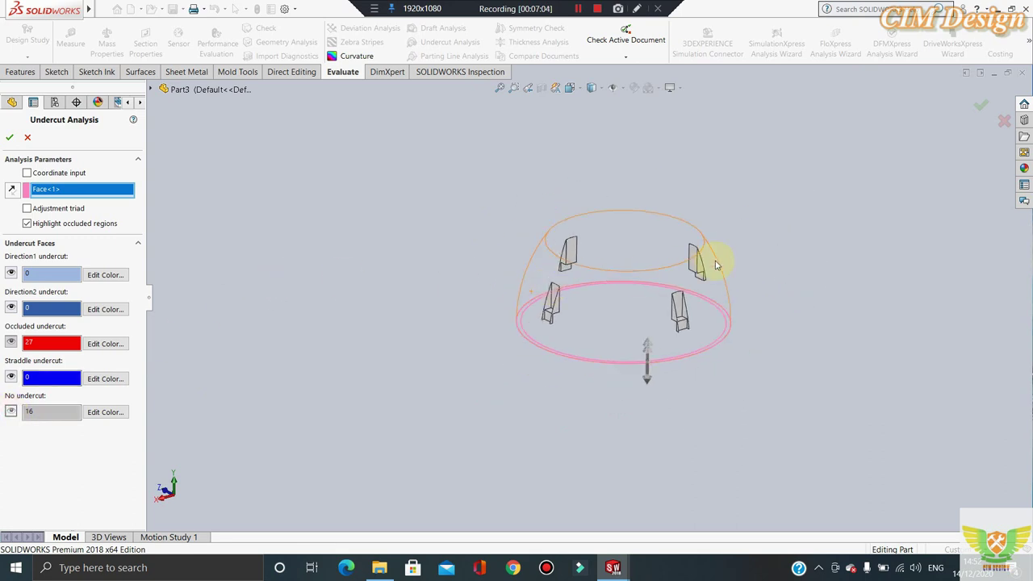
scroll(670, 265, down, 2)
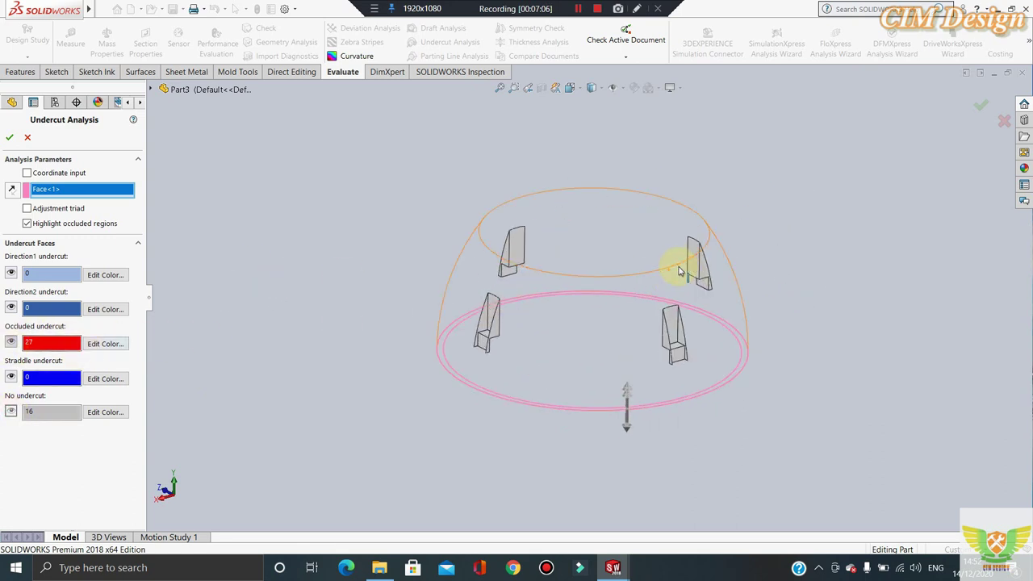
click(10, 343)
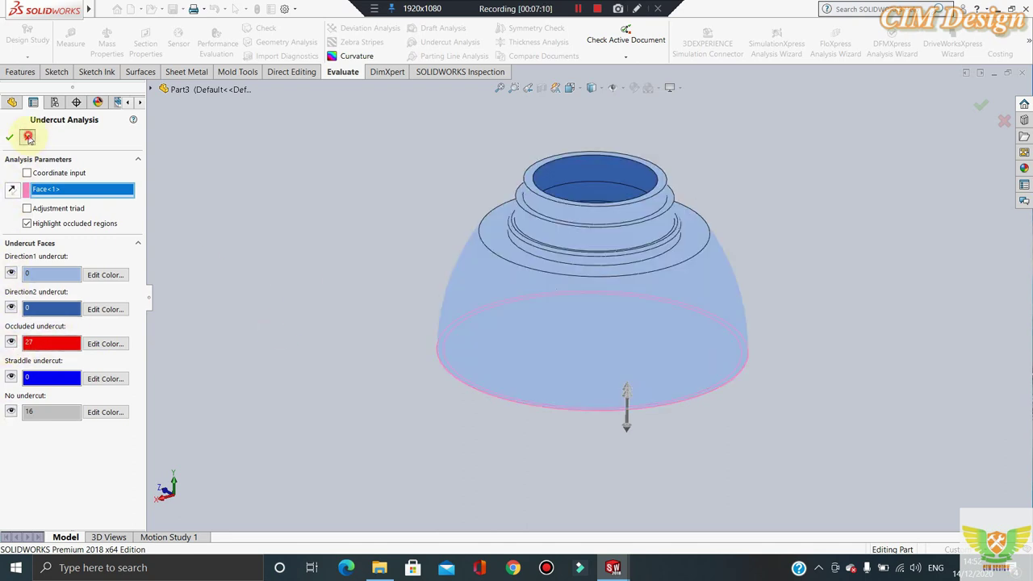
click(29, 137)
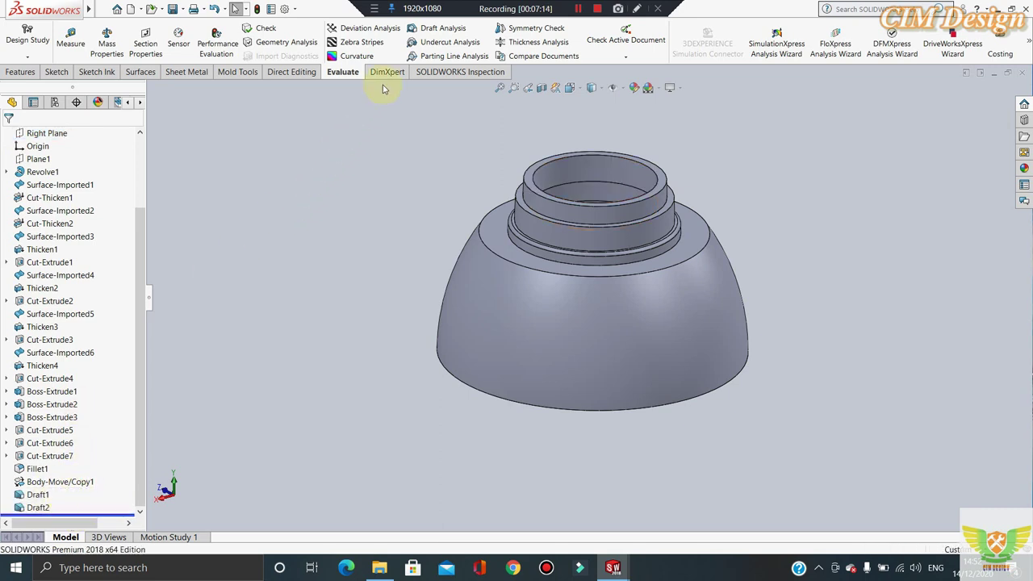
- Start a new Undercut Analysis using the bottom rim face as pull direction, finding 43 occluded faces
click(436, 42)
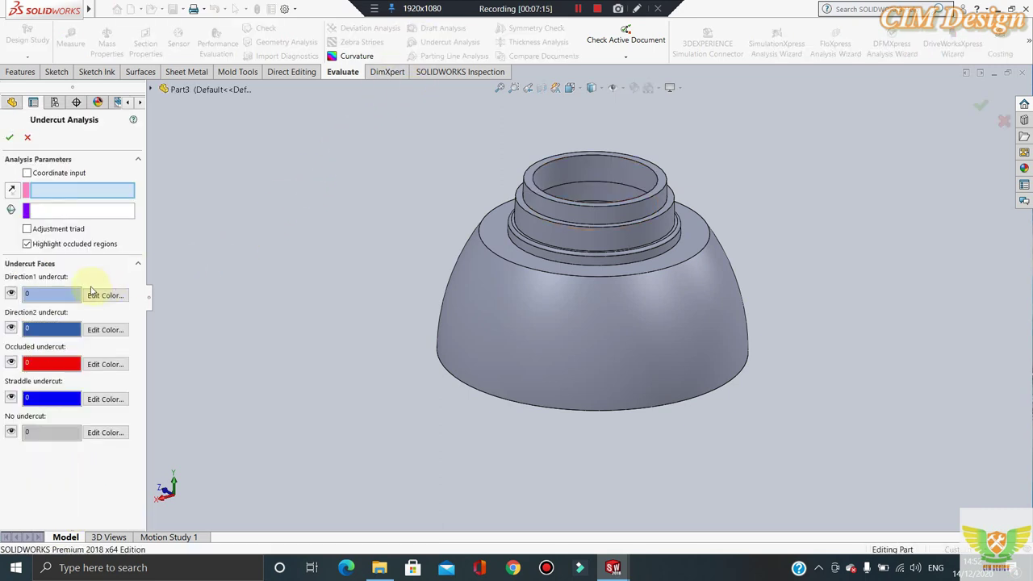
middle_drag(499, 306, 405, 402)
scroll(404, 402, down, 5)
click(509, 318)
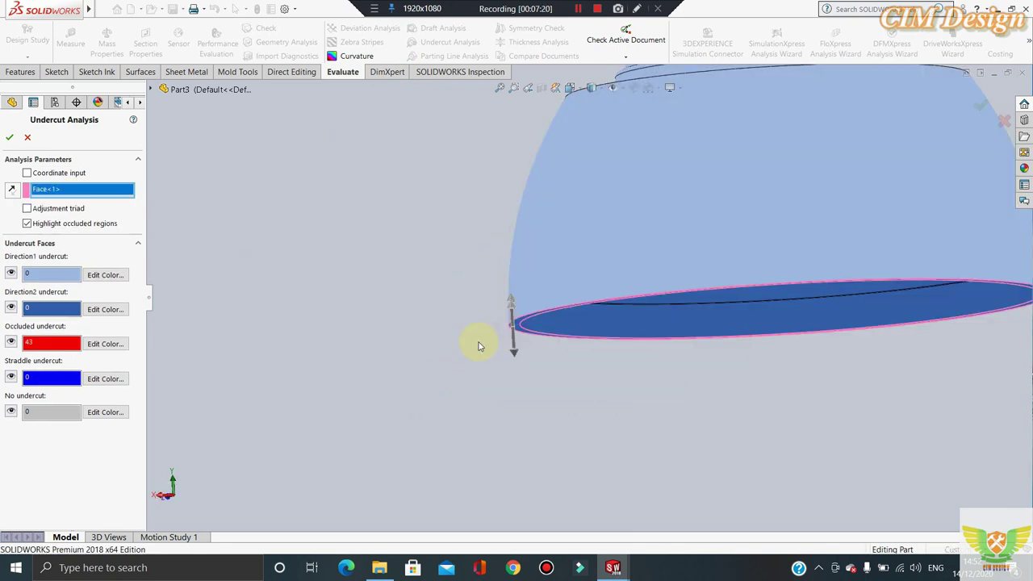
scroll(477, 342, up, 5)
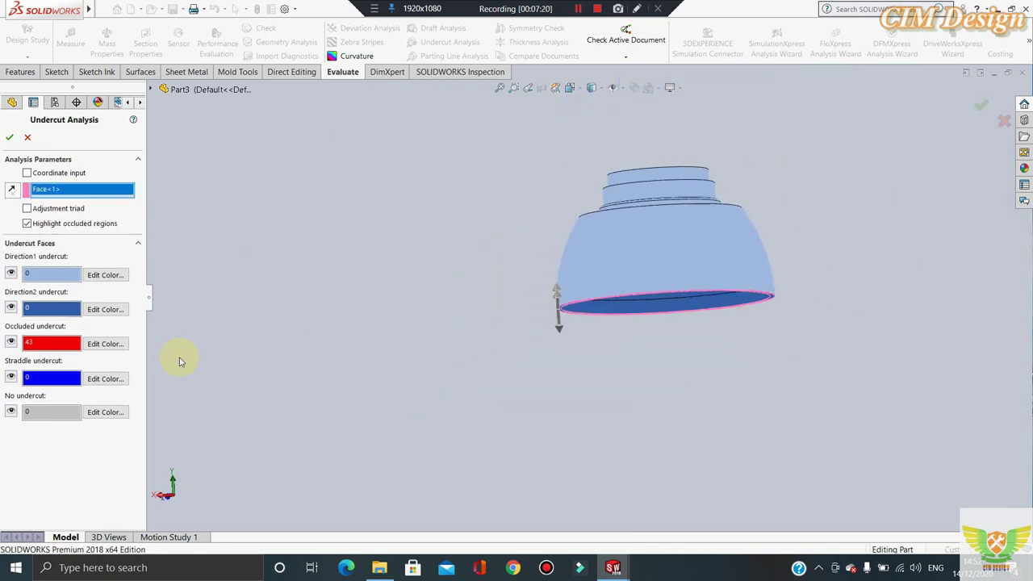
- Hide the occluded undercut faces and orbit to view the dome outline at an angle
click(11, 341)
mouse_move(386, 304)
middle_down()
mouse_move(441, 321)
mouse_move(469, 358)
mouse_move(745, 299)
middle_up()
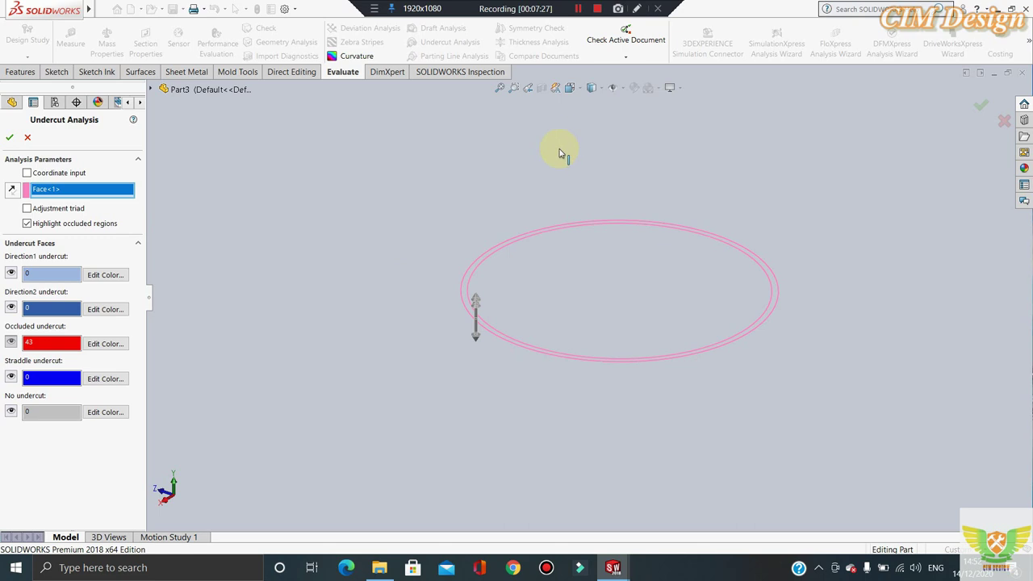
scroll(667, 215, up, 3)
scroll(595, 293, down, 4)
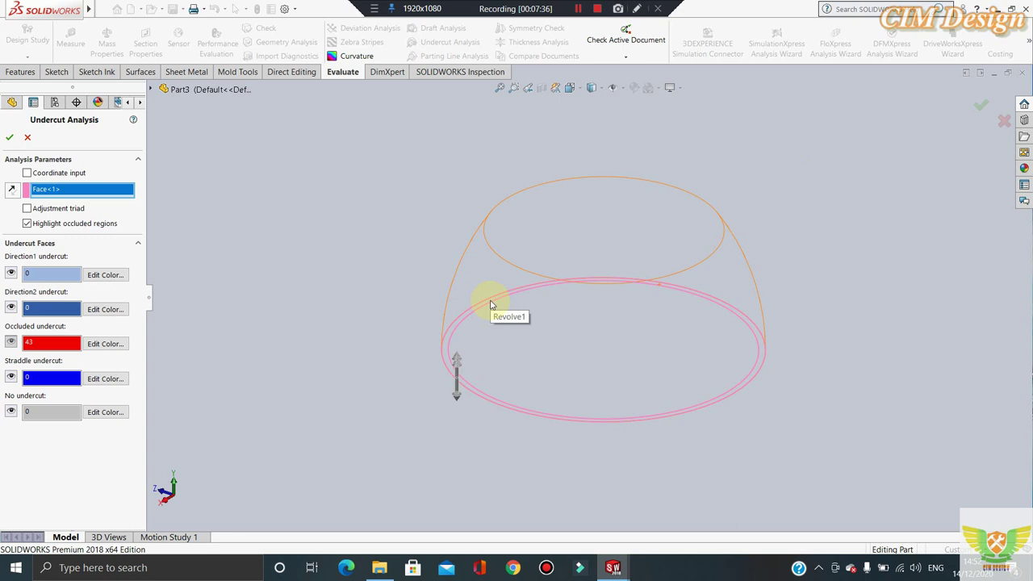
- Close the undercut analysis and preview parting lines with the bottom face as pull direction
click(26, 139)
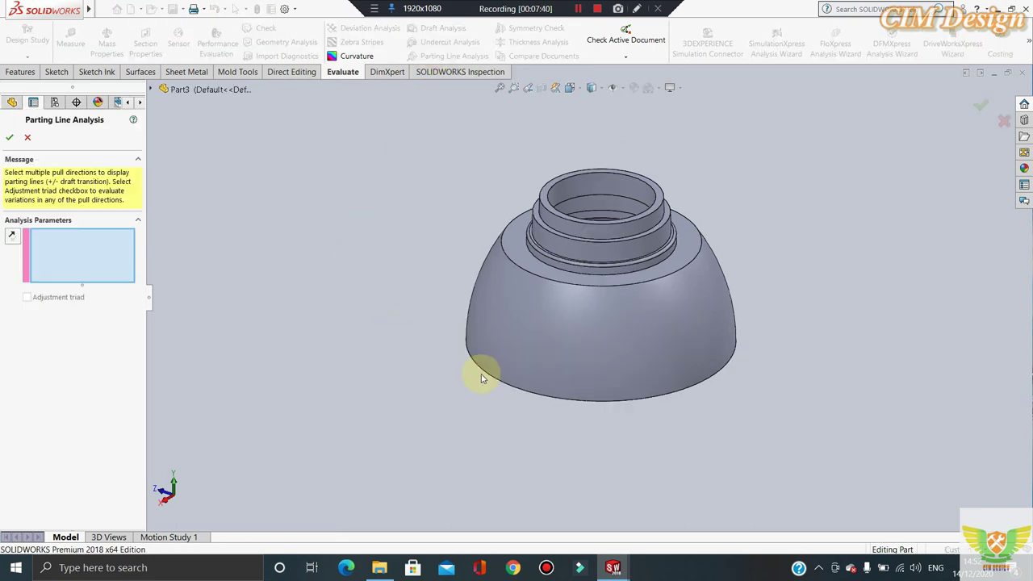
middle_drag(487, 374, 465, 271)
scroll(480, 360, down, 5)
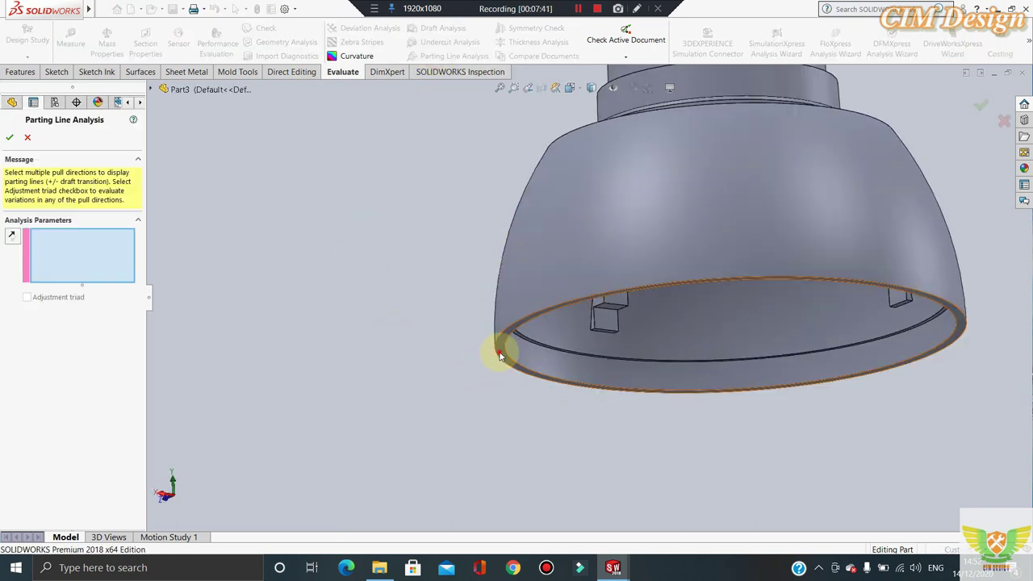
click(498, 351)
mouse_move(274, 291)
middle_down()
mouse_move(288, 398)
mouse_move(498, 358)
middle_up()
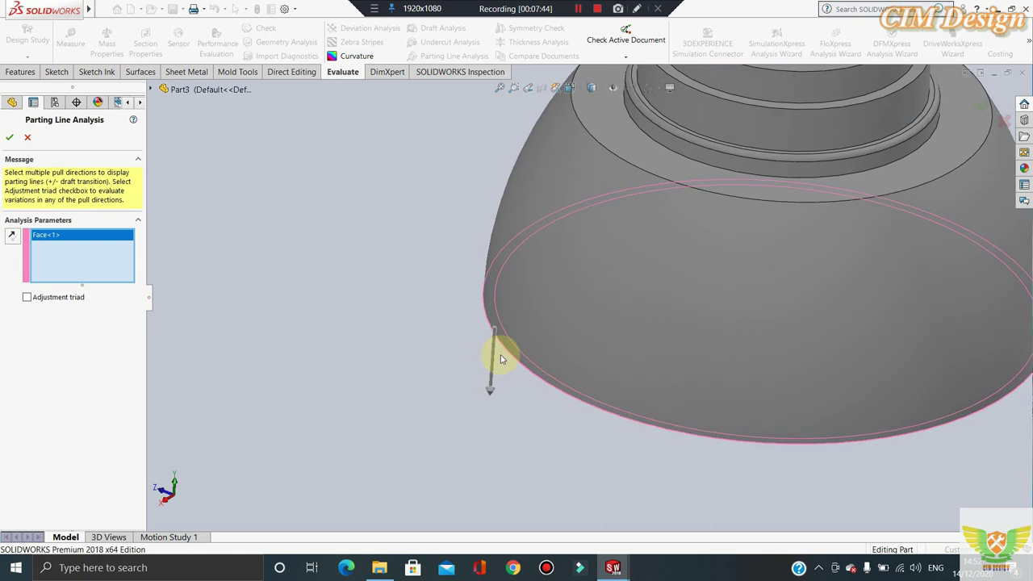
scroll(504, 351, down, 2)
mouse_move(231, 277)
middle_down()
mouse_move(380, 208)
mouse_move(396, 300)
middle_up()
scroll(396, 300, up, 2)
- Replace the pull direction with the shoulder face, reverse it, then close the Parting Line Analysis
right_click(86, 271)
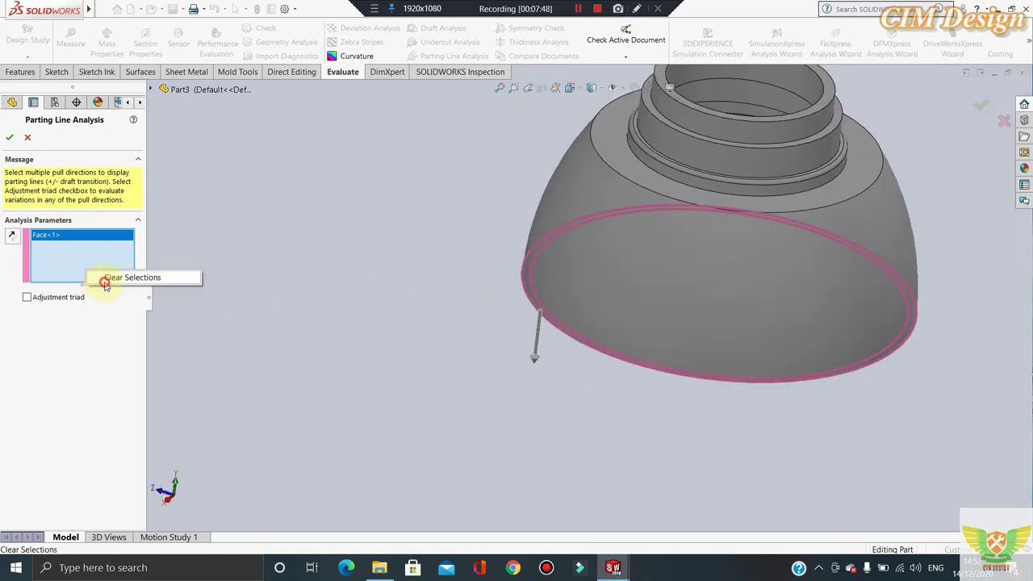
click(105, 282)
click(604, 150)
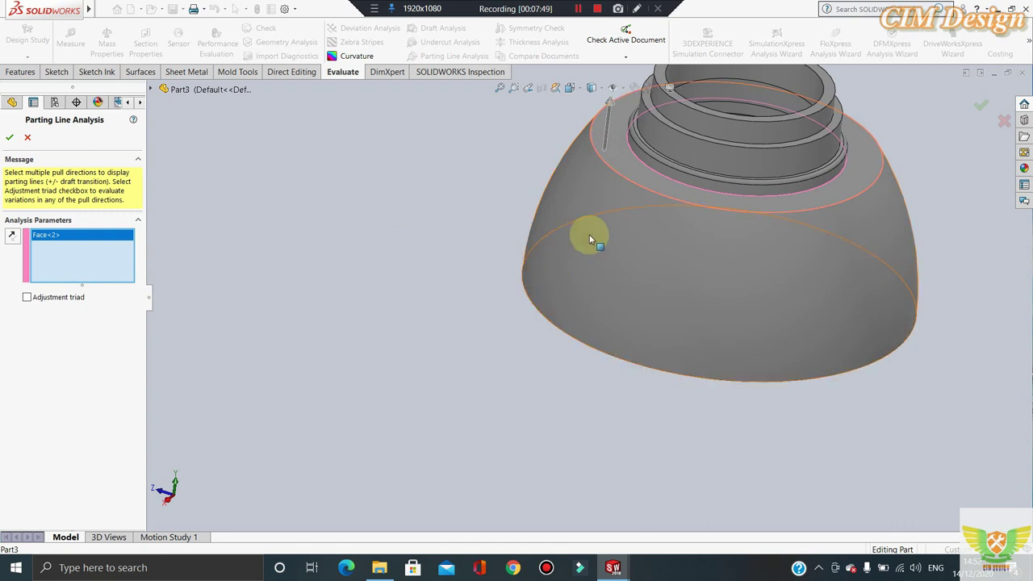
click(11, 235)
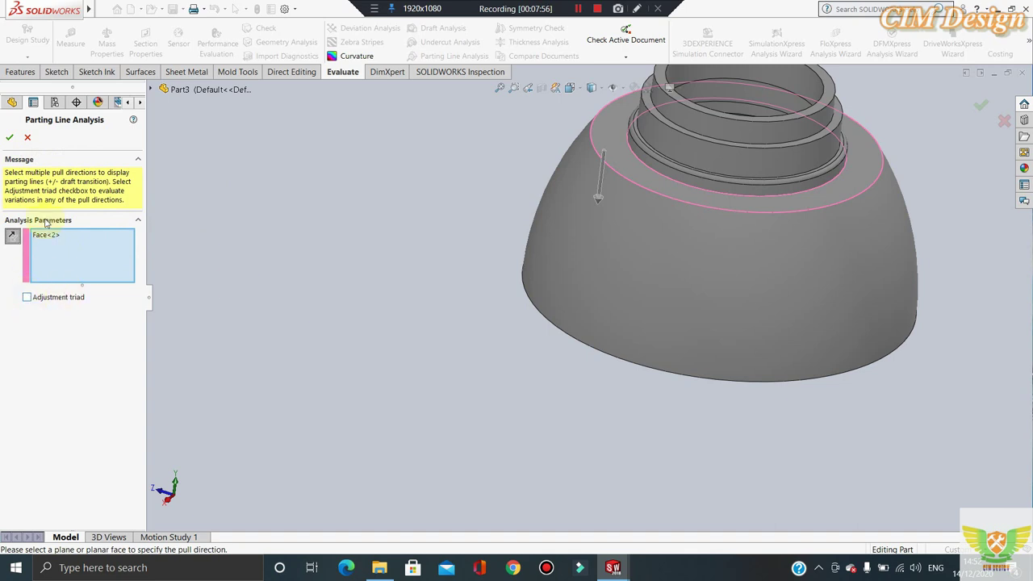
click(28, 139)
mouse_move(485, 282)
middle_down()
mouse_move(468, 234)
mouse_move(544, 296)
mouse_move(527, 256)
mouse_move(565, 272)
mouse_move(491, 312)
middle_up()
scroll(653, 224, up, 5)
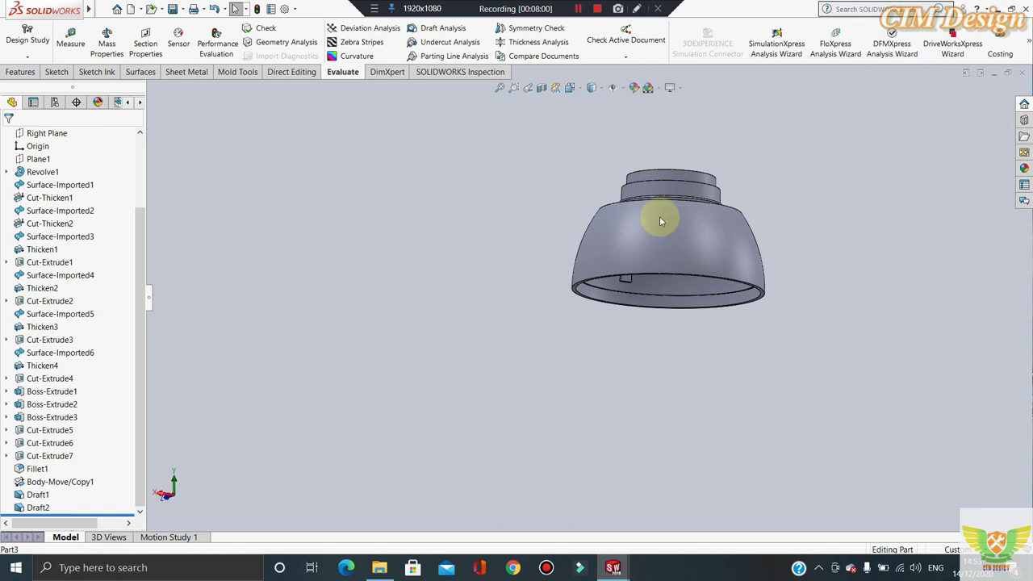
- Orbit and pan the cap lower in the view, then switch to the browser's CIM Design videos page
scroll(767, 240, down, 3)
mouse_move(745, 234)
middle_down()
mouse_move(595, 215)
mouse_move(576, 157)
middle_up()
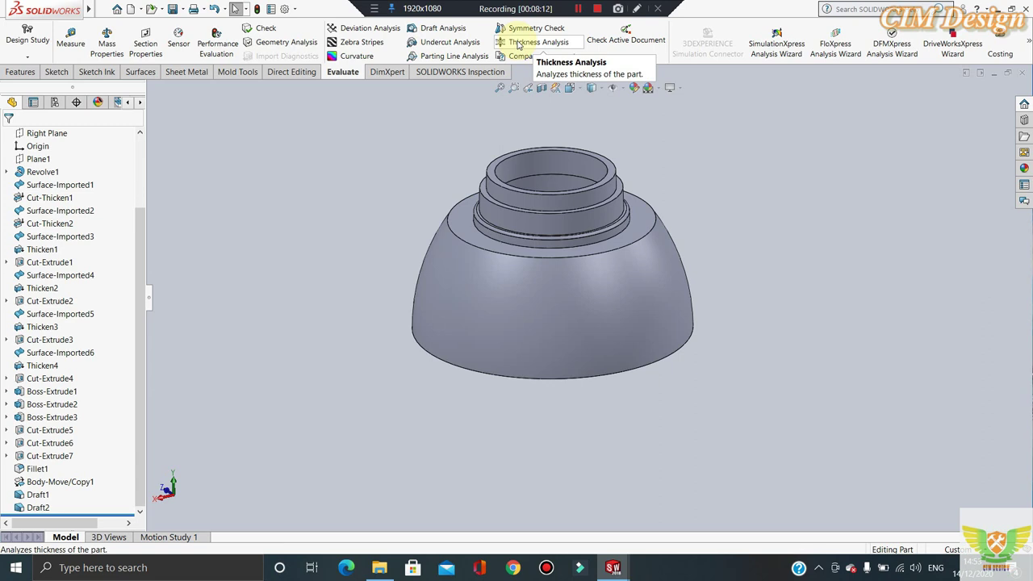
ctrl+middle_drag(565, 201, 572, 241)
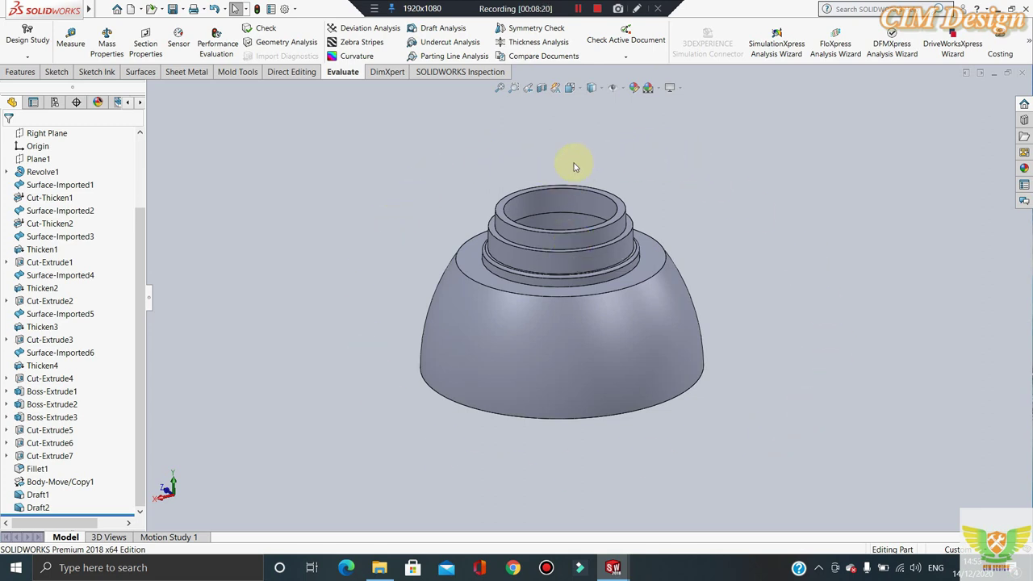
key(alt+Tab)
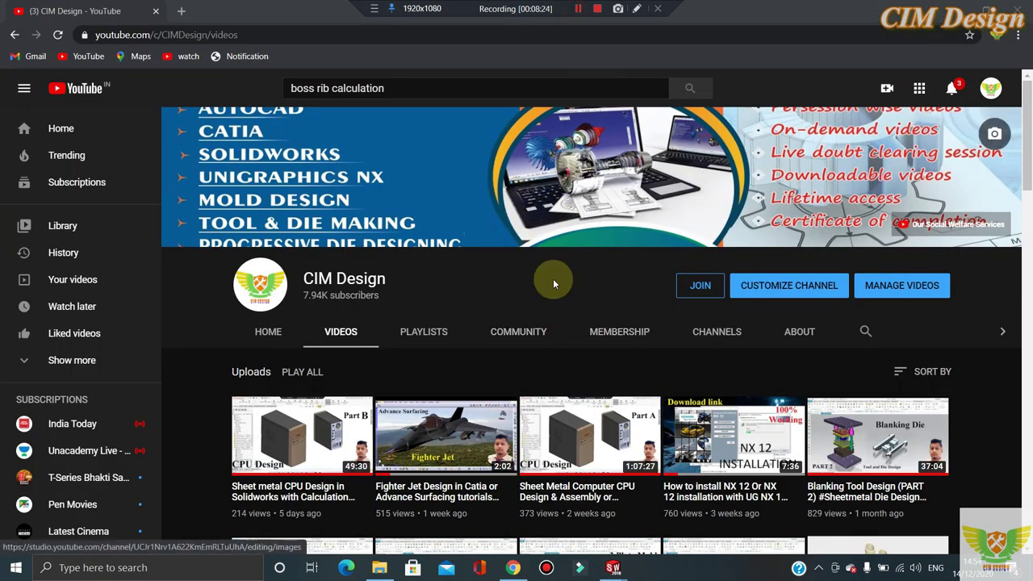
- Scroll the channel's videos and open 'Rib, Boss, gussets, Draft Design calculation'
scroll(325, 292, down, 3)
scroll(404, 292, down, 3)
scroll(484, 292, down, 3)
scroll(535, 292, down, 4)
scroll(535, 292, down, 3)
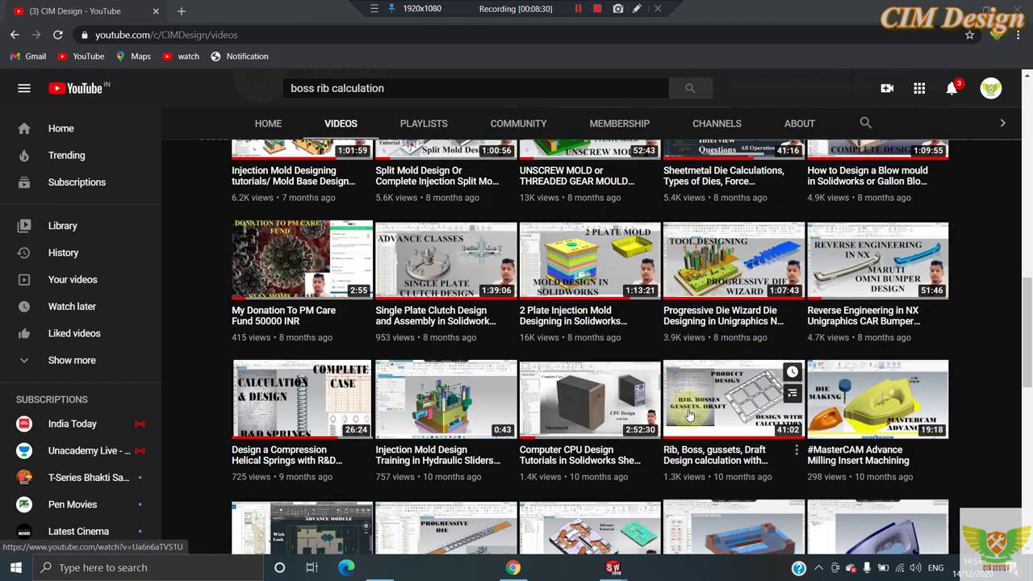
click(727, 412)
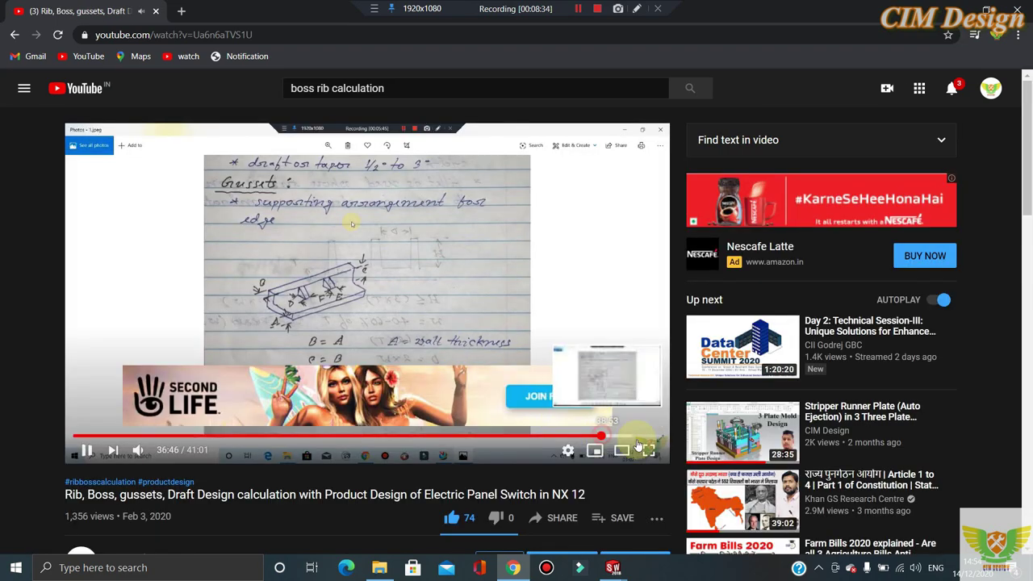
- Seek to the wall thickness notes at 39:40, dismiss the ad, mute, and return to SOLIDWORKS
click(643, 436)
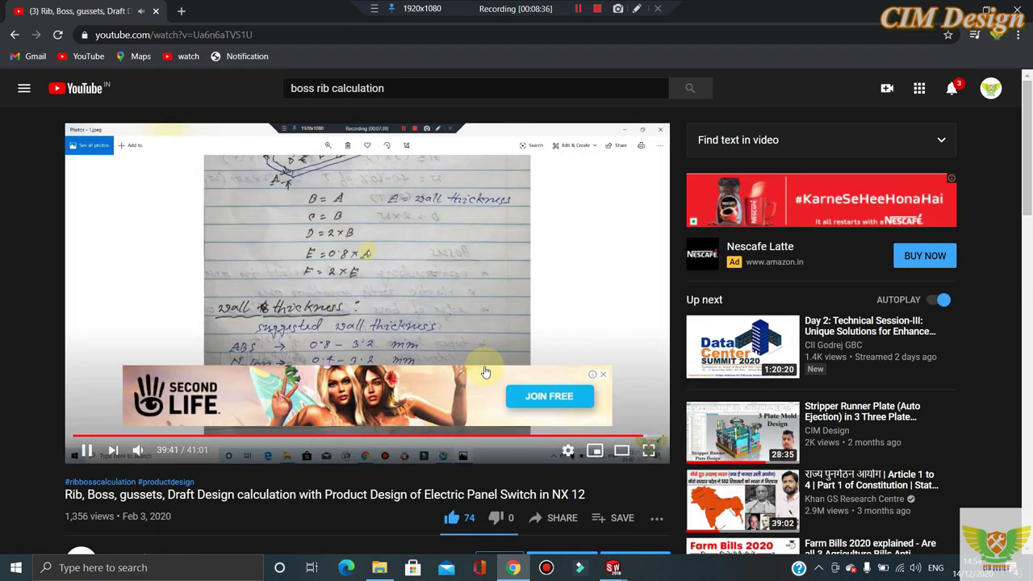
click(602, 377)
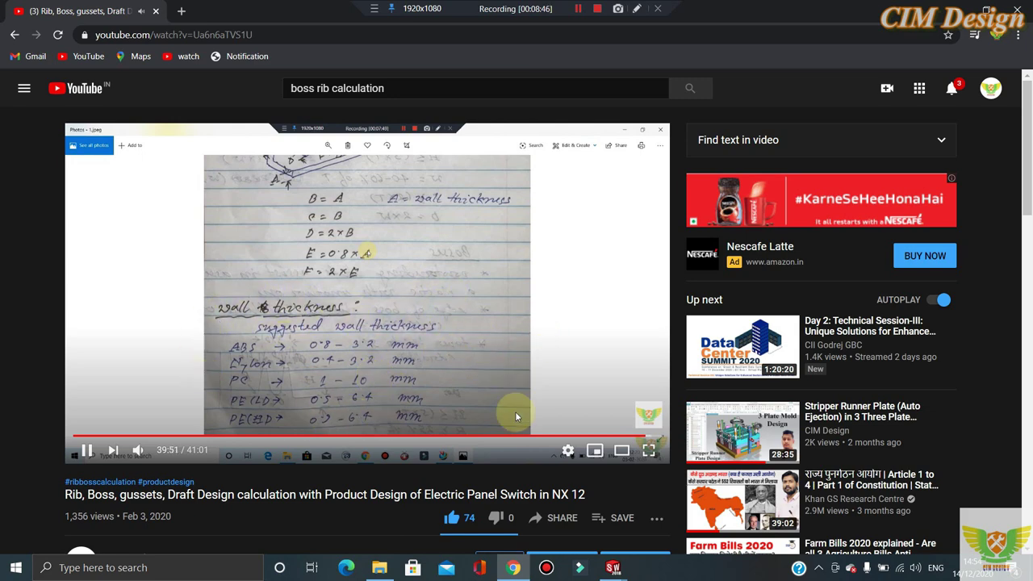
click(138, 453)
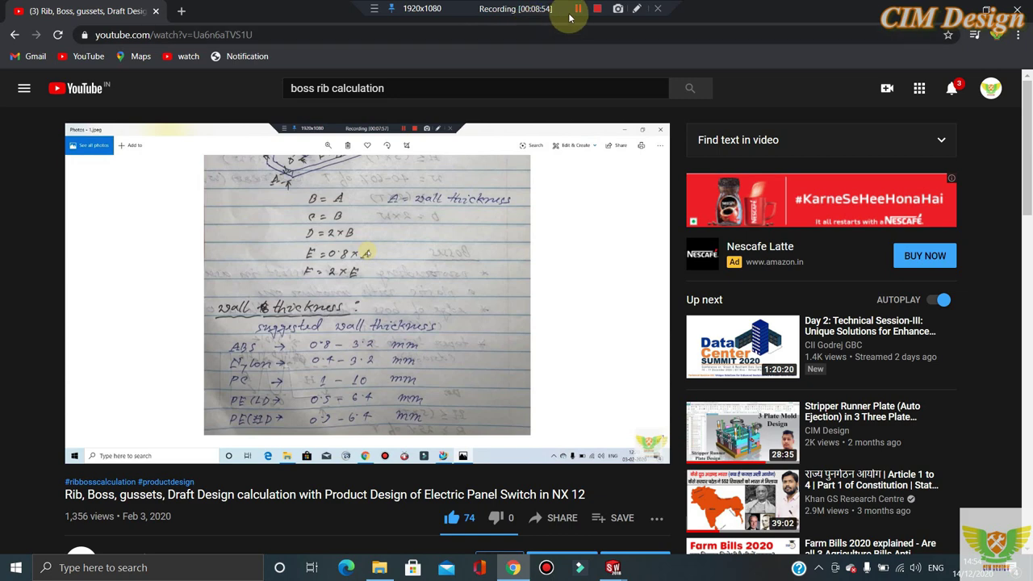
key(alt+Tab)
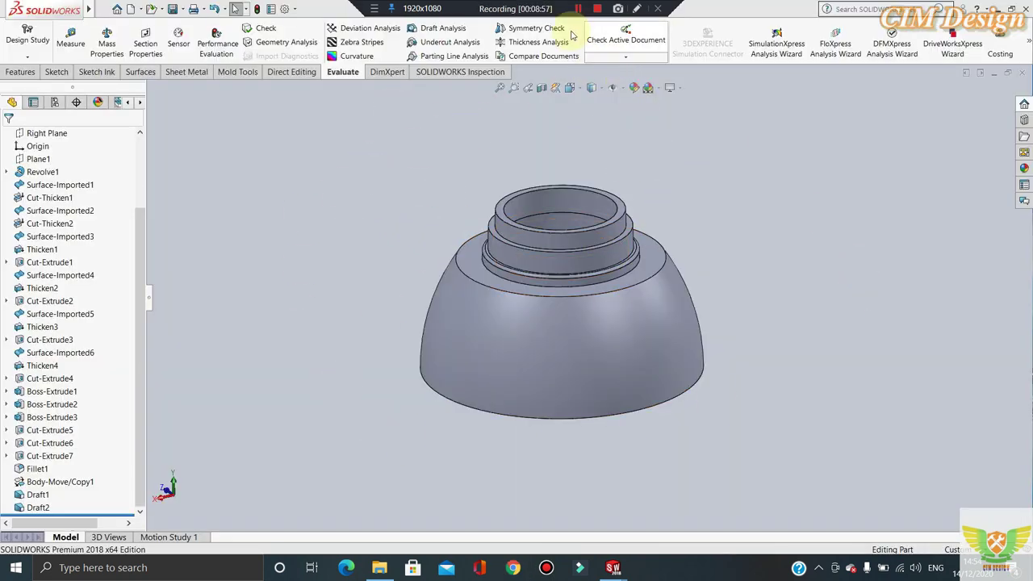
click(532, 43)
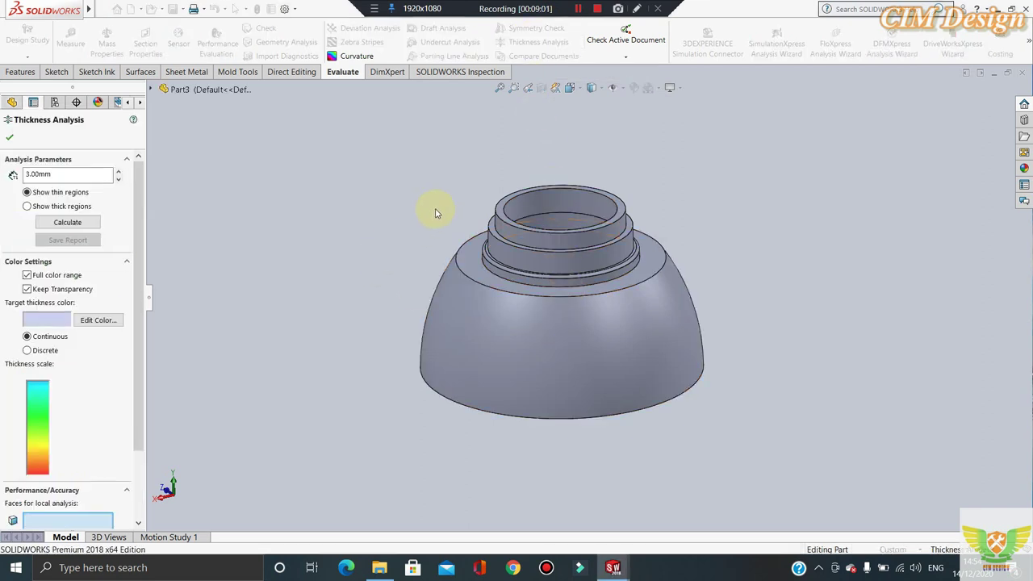
click(61, 224)
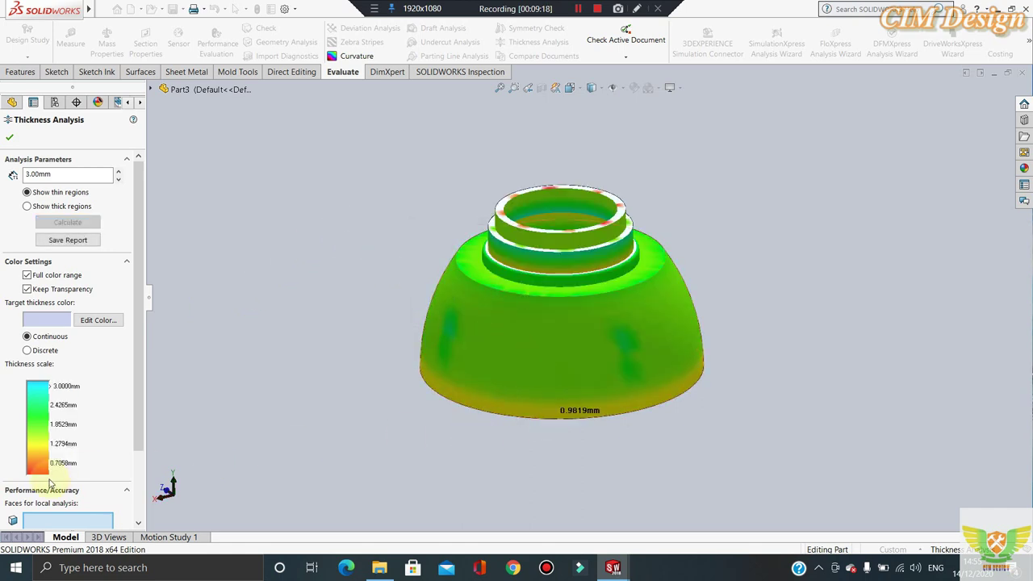
mouse_move(454, 432)
middle_down()
mouse_move(362, 230)
mouse_move(387, 411)
mouse_move(526, 302)
mouse_move(542, 263)
mouse_move(529, 367)
mouse_move(544, 263)
mouse_move(379, 356)
middle_up()
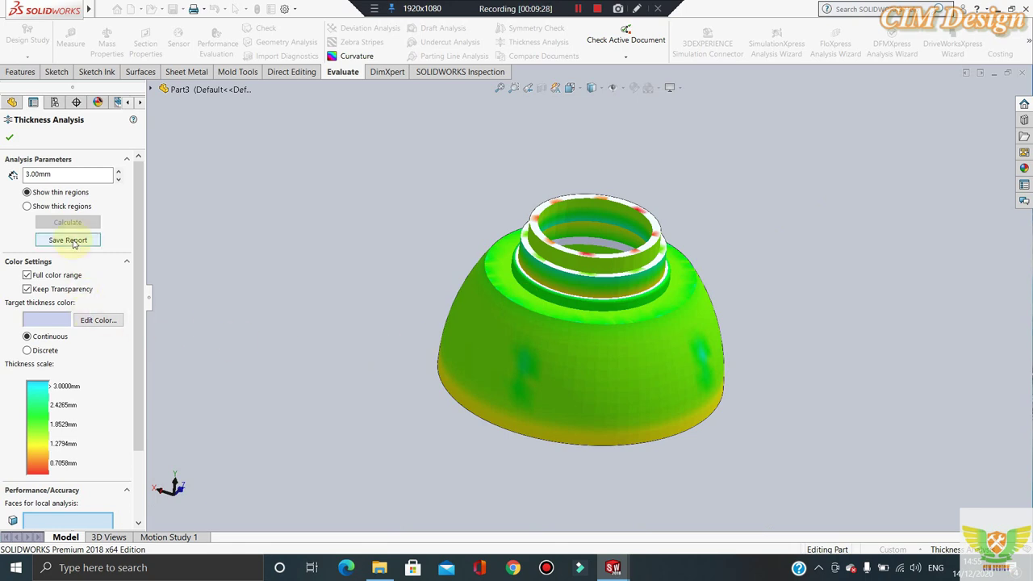
scroll(63, 367, down, 3)
scroll(63, 367, up, 3)
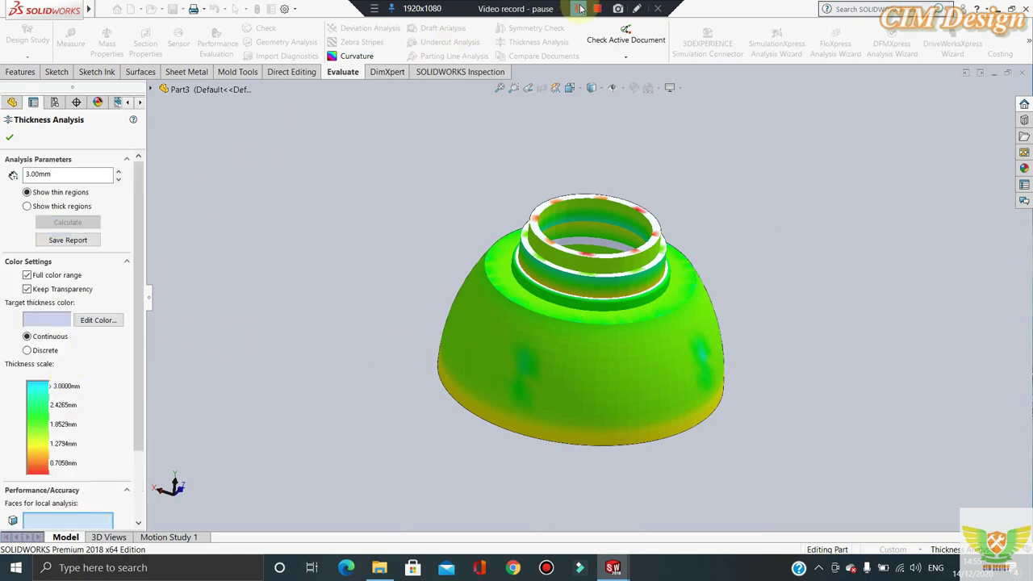
mouse_move(510, 192)
middle_down()
mouse_move(722, 267)
mouse_move(683, 282)
mouse_move(606, 357)
mouse_move(238, 296)
middle_up()
click(10, 138)
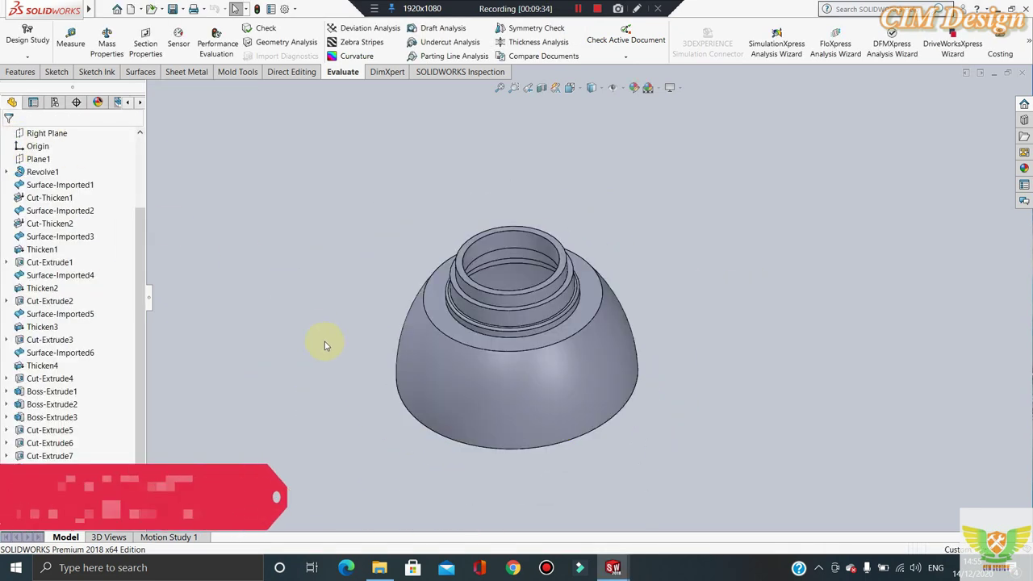
- Assign ABS from the Plastics category through Edit Material and apply it to the cap
scroll(20, 209, up, 2)
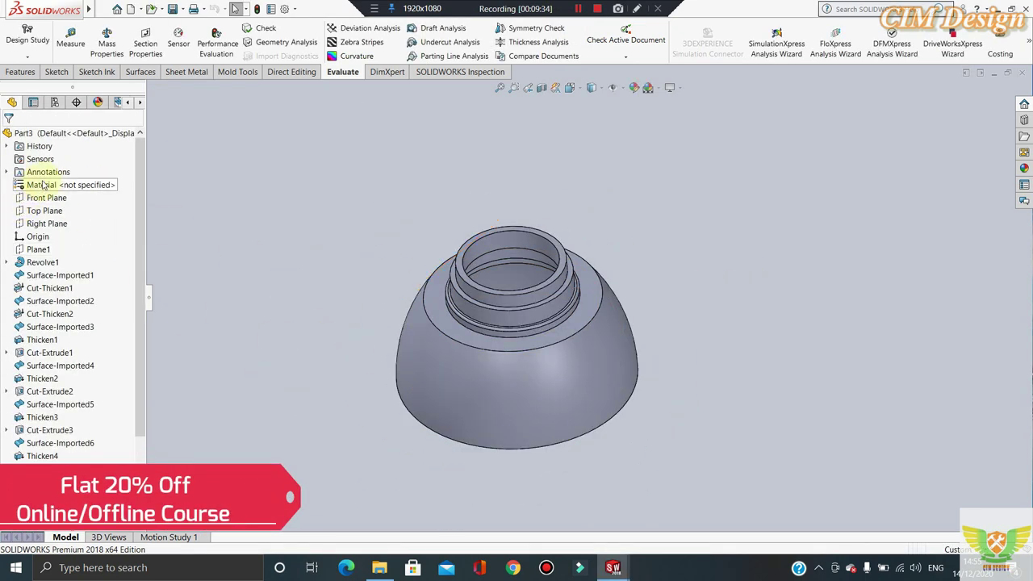
right_click(97, 188)
click(138, 193)
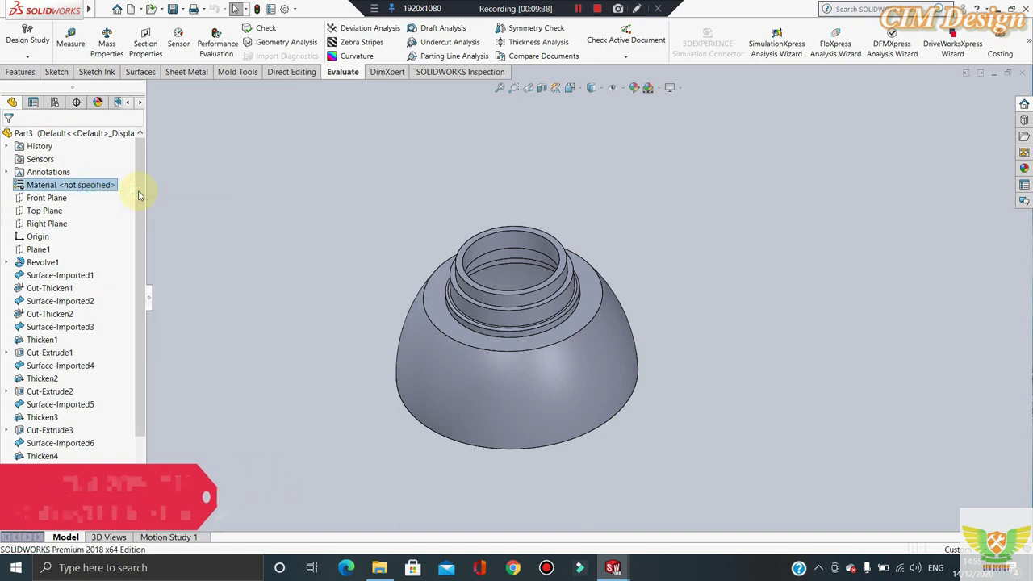
scroll(339, 415, down, 4)
scroll(339, 416, down, 4)
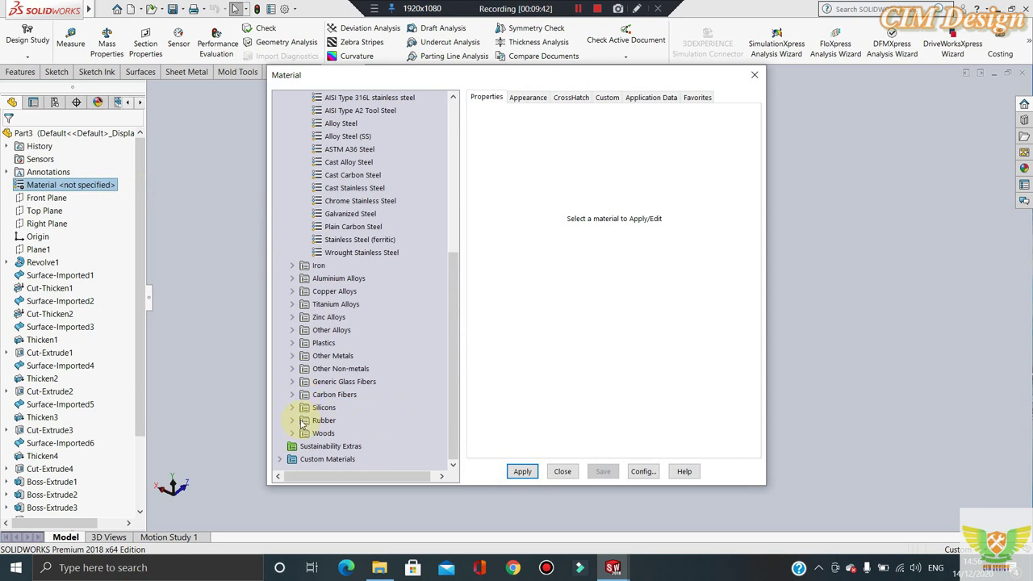
click(292, 345)
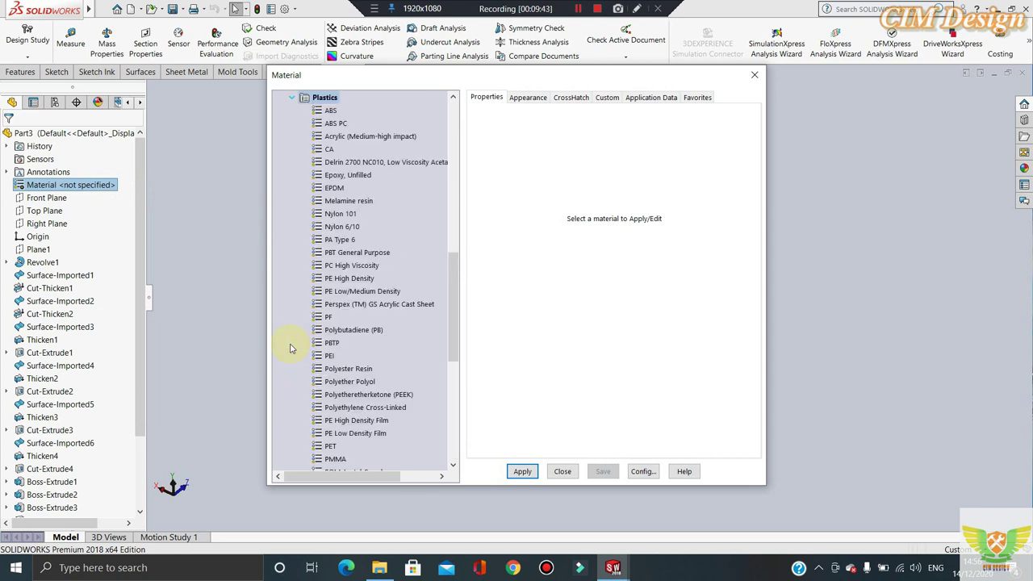
click(327, 111)
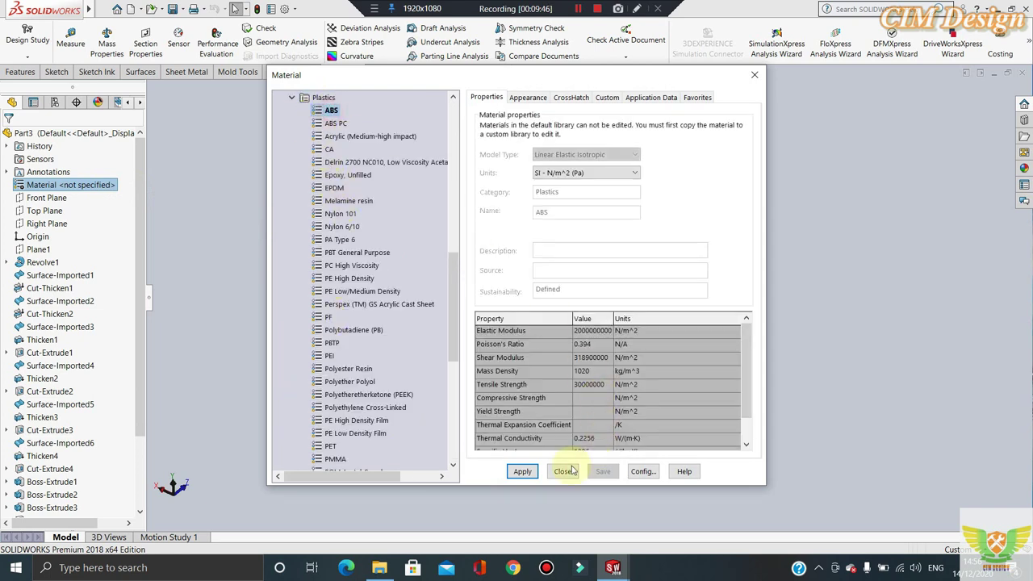
click(522, 472)
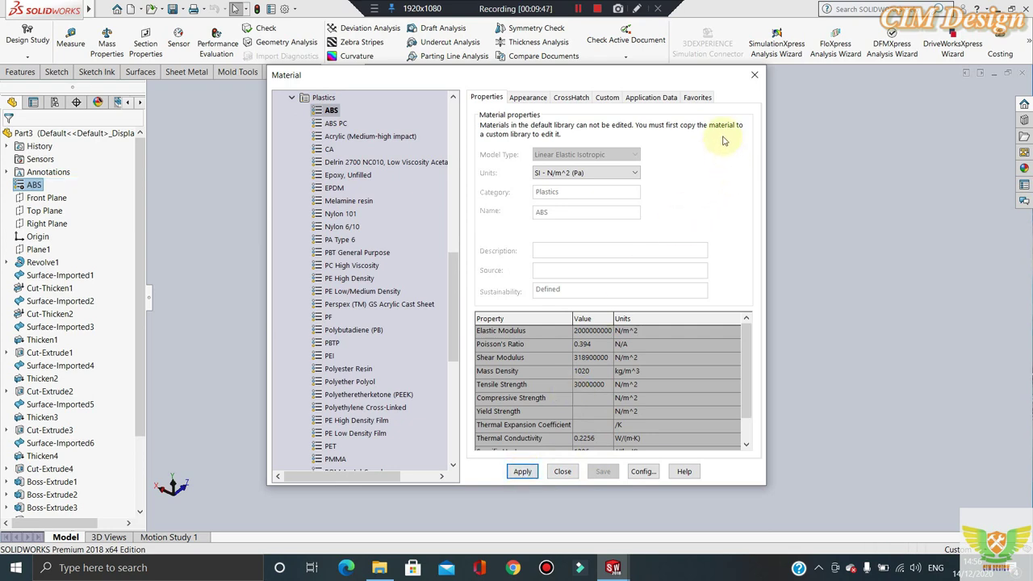
click(754, 74)
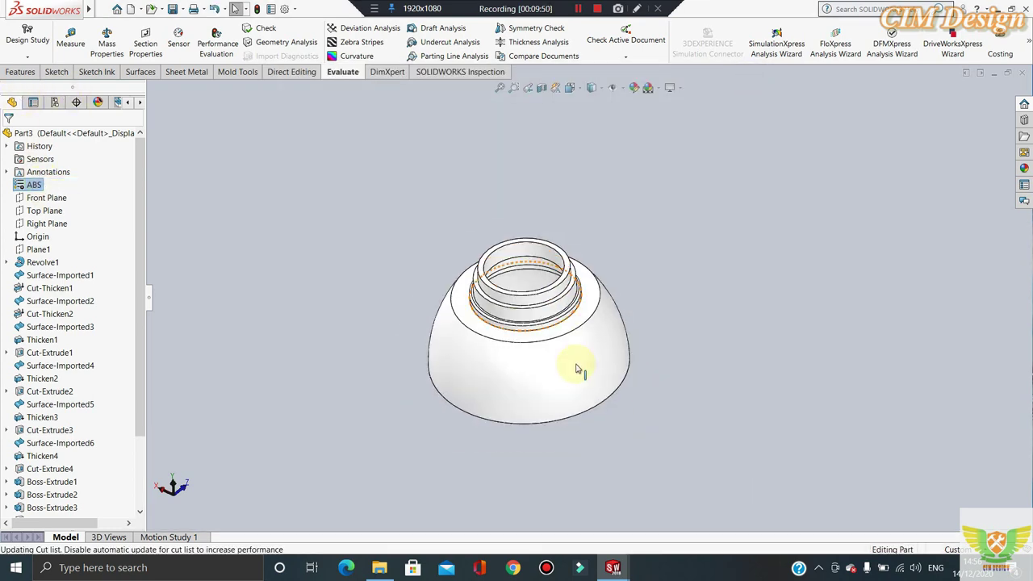
middle_drag(576, 364, 534, 285)
- Run a thin-region Thickness Analysis on the ABS cap at the 3.00mm target thickness
click(533, 42)
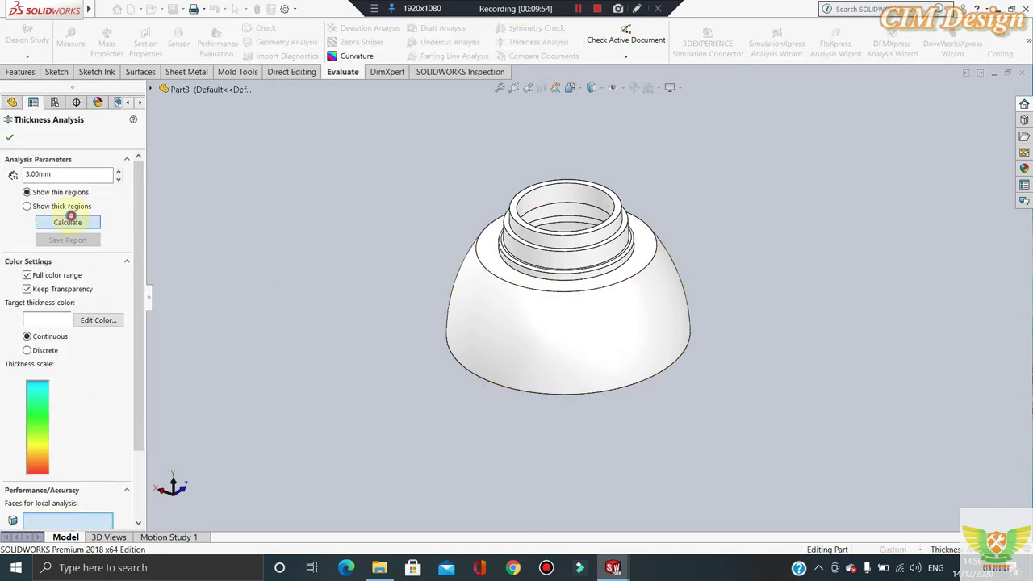
click(71, 218)
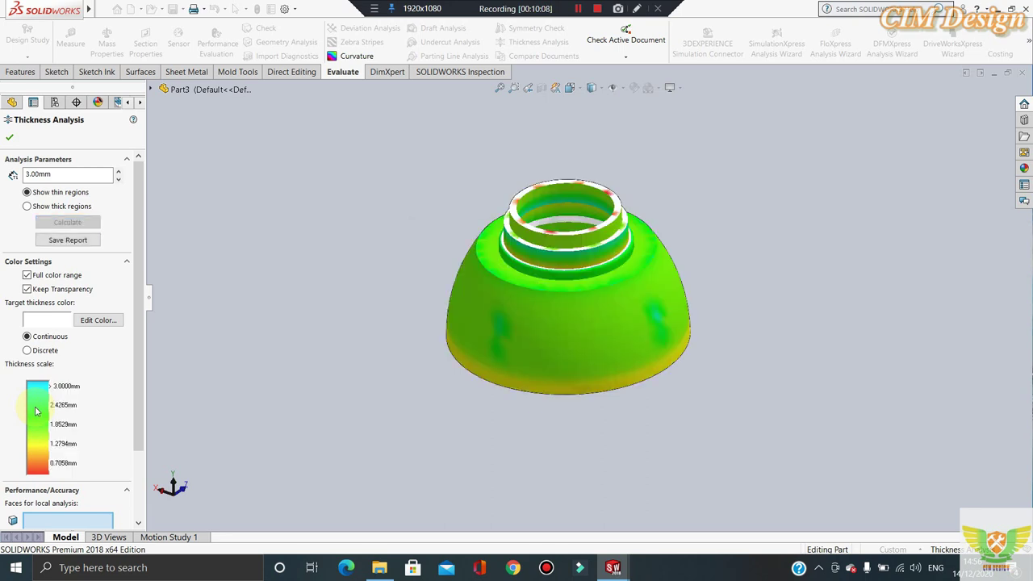
click(98, 320)
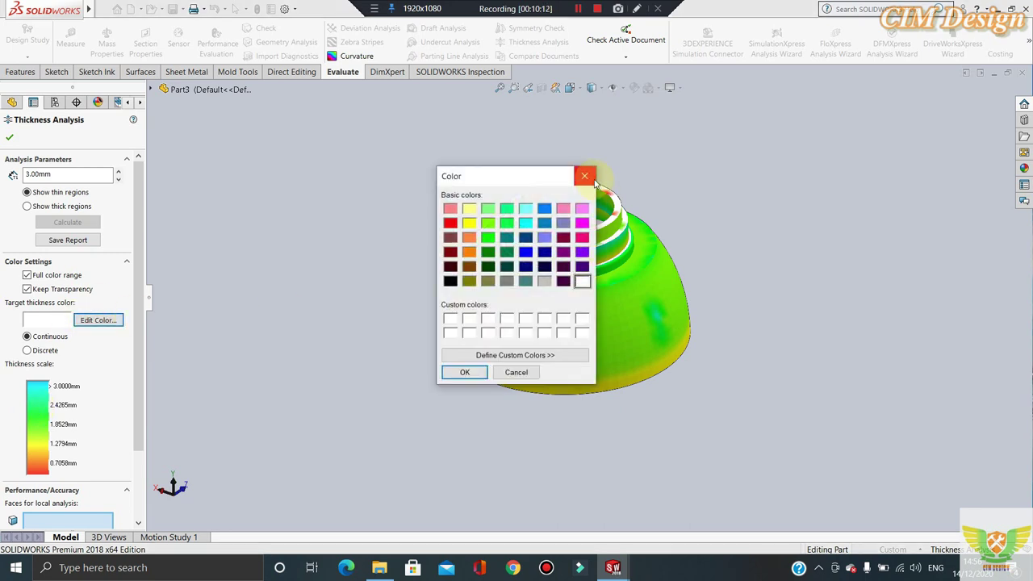
click(584, 176)
- Raise the resolution to maximum and calculate thick regions with a 6.00mm limit
scroll(76, 323, down, 3)
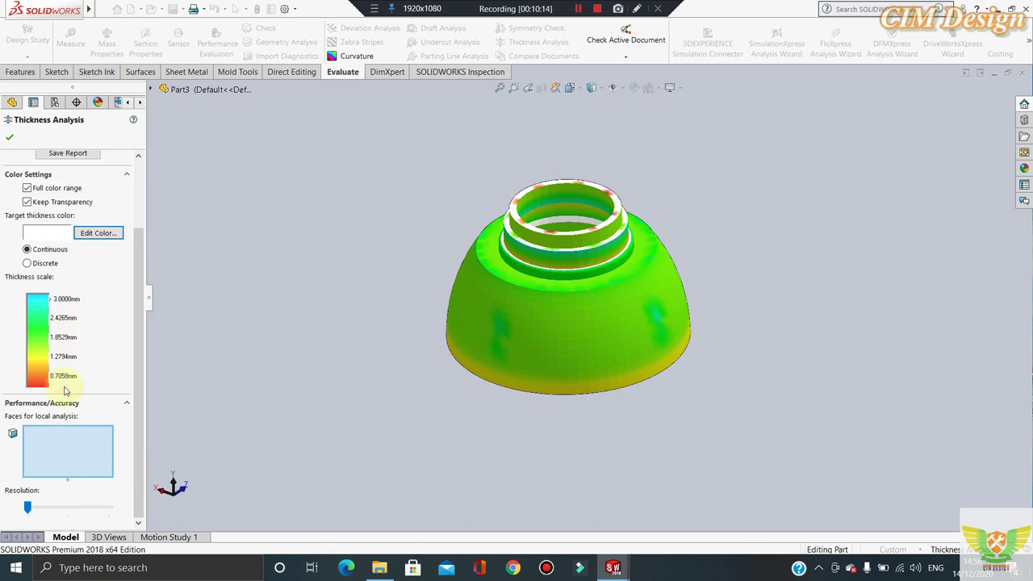
click(59, 507)
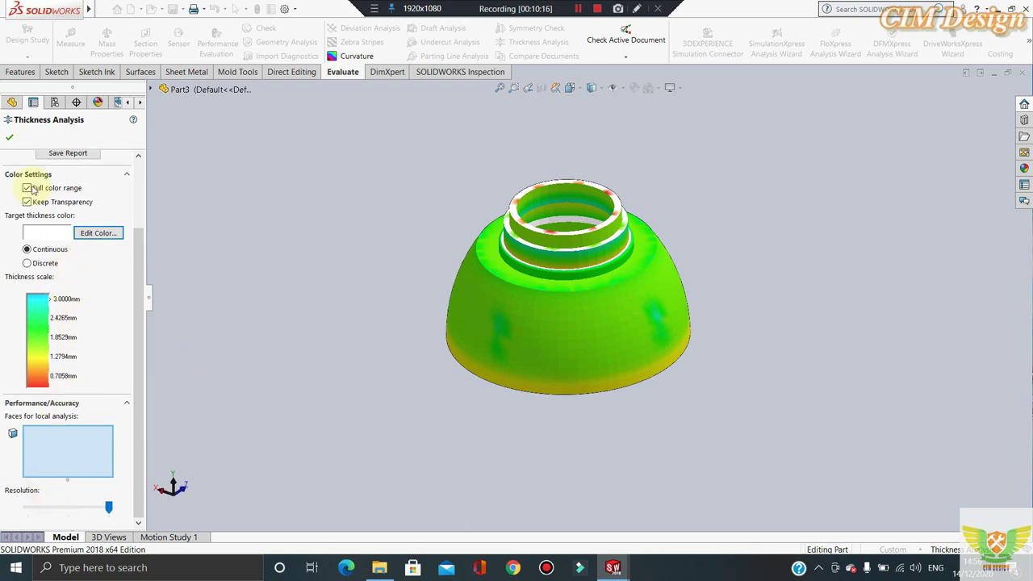
scroll(77, 157, up, 3)
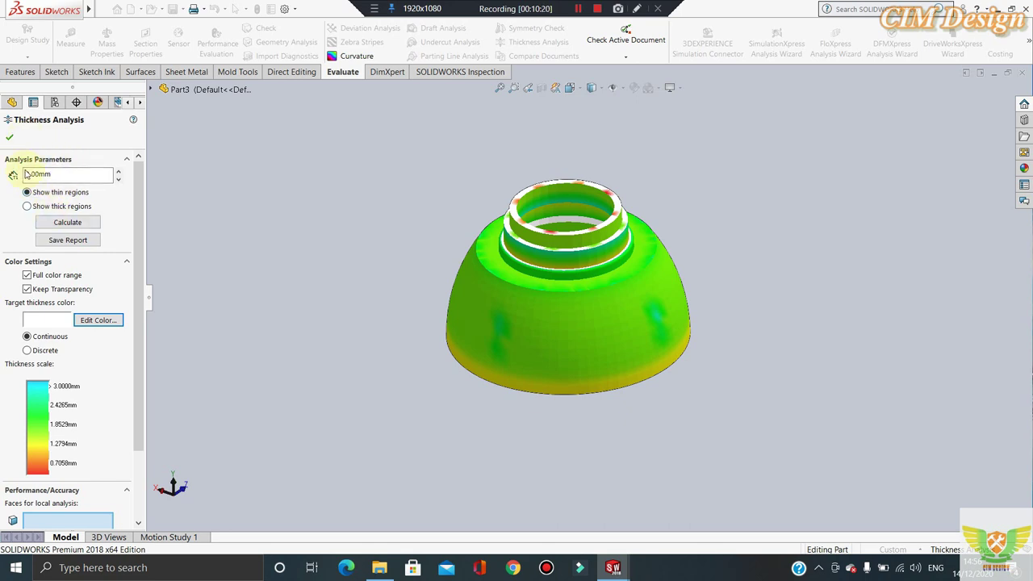
click(28, 206)
click(69, 279)
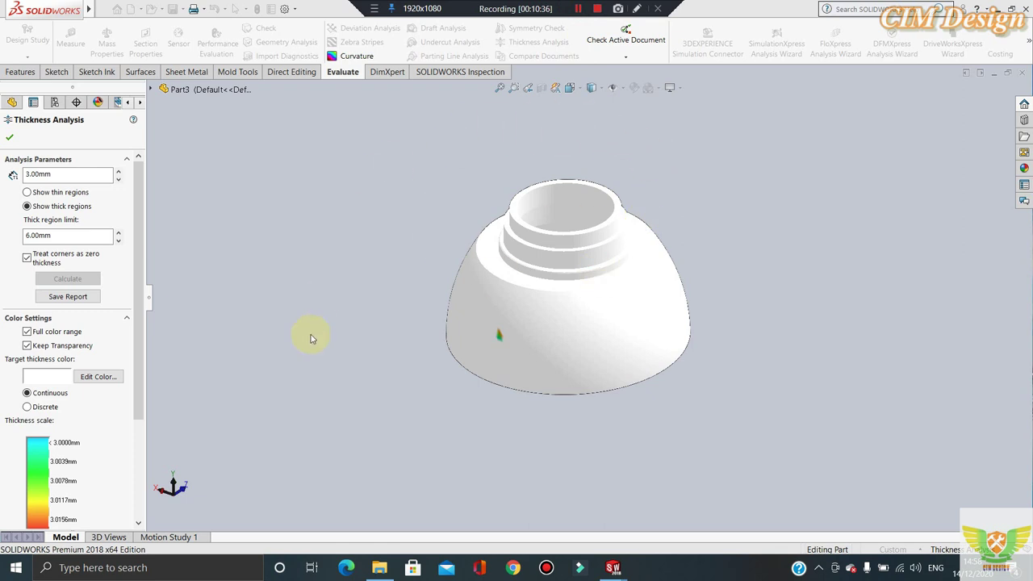
- Orbit underneath the cap to inspect the thick-region results, then accept and close the analysis
middle_drag(535, 364, 561, 472)
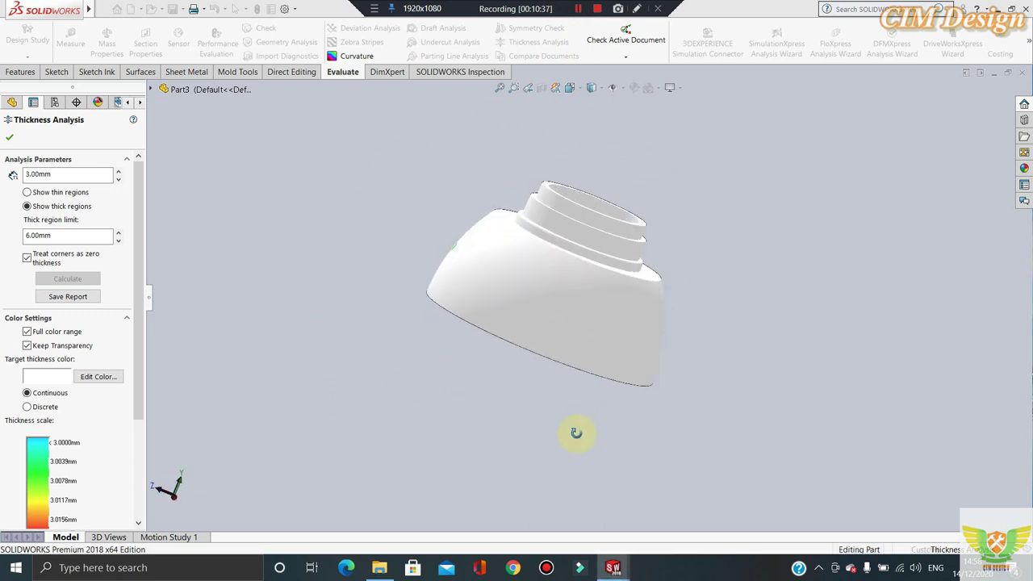
mouse_move(560, 472)
middle_down()
mouse_move(730, 344)
mouse_move(537, 315)
mouse_move(565, 258)
mouse_move(595, 259)
mouse_move(628, 350)
mouse_move(674, 409)
mouse_move(745, 360)
mouse_move(702, 266)
mouse_move(641, 277)
middle_up()
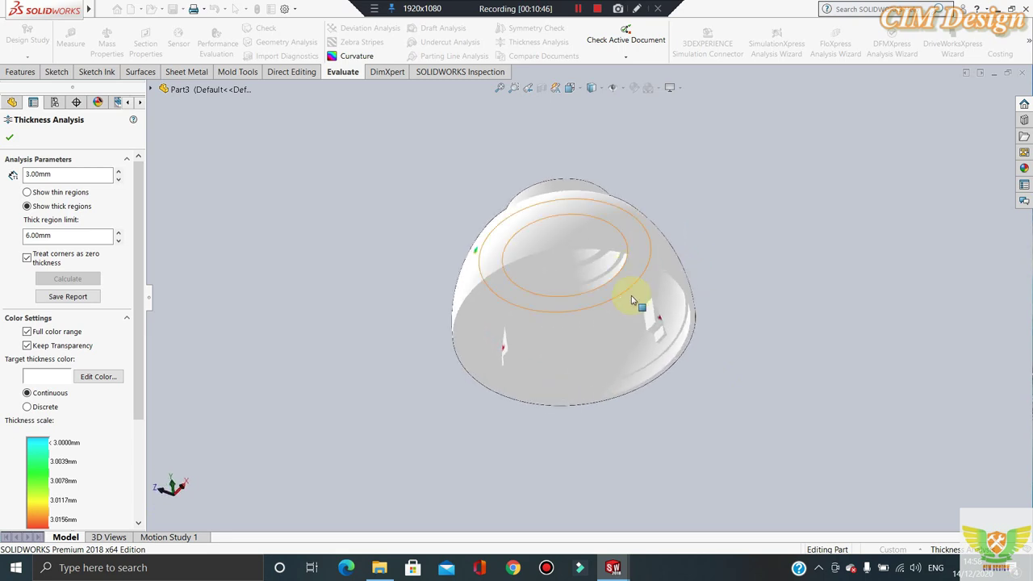
mouse_move(565, 243)
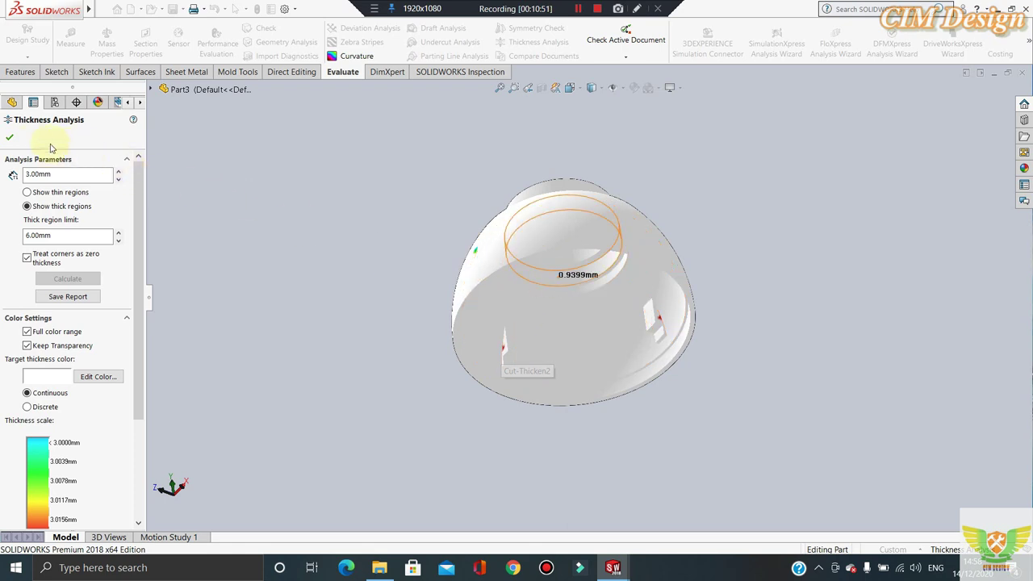
click(10, 138)
mouse_move(341, 302)
middle_down()
mouse_move(387, 314)
mouse_move(438, 434)
mouse_move(540, 354)
mouse_move(582, 300)
mouse_move(544, 330)
middle_up()
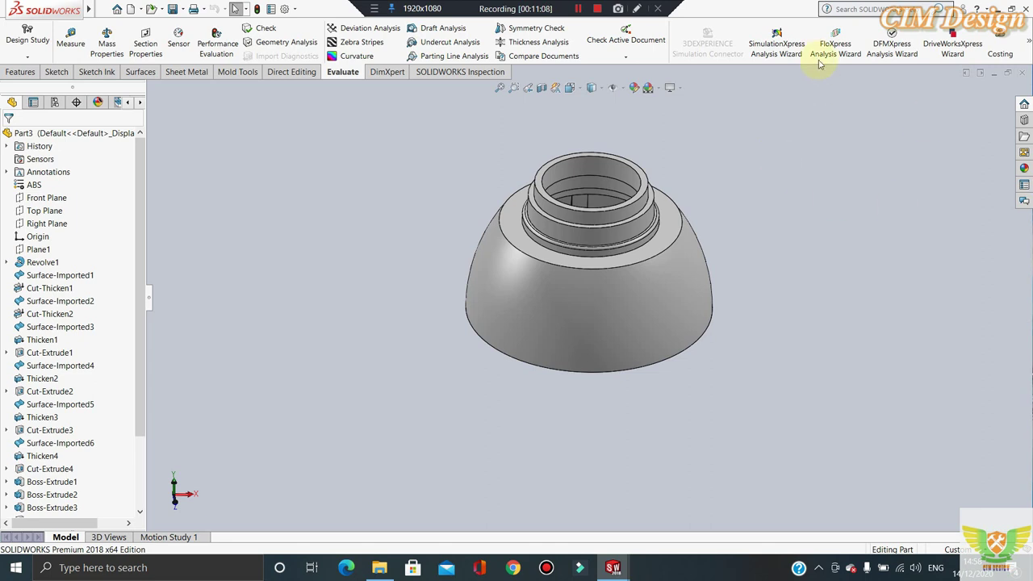
click(898, 46)
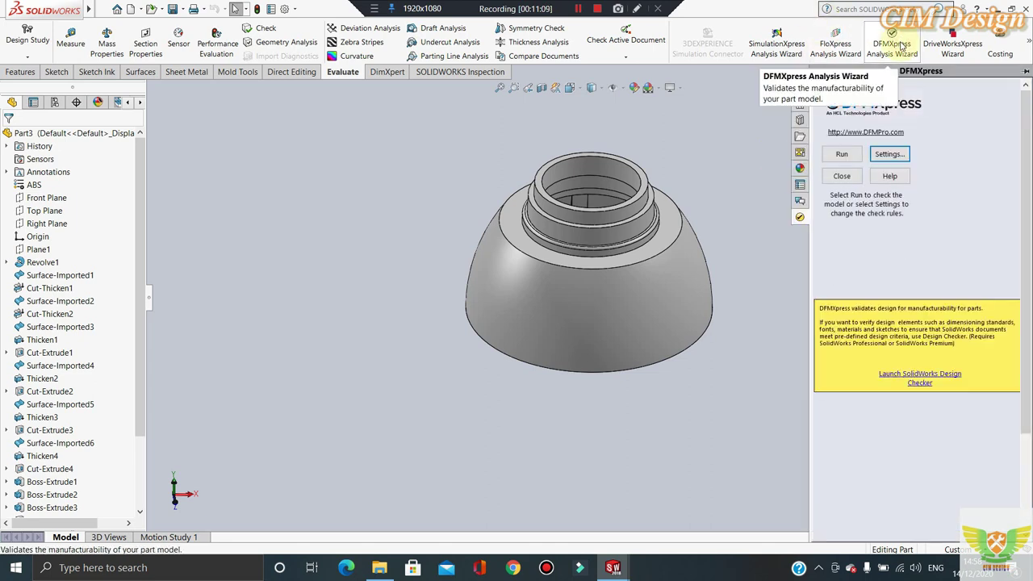
click(882, 160)
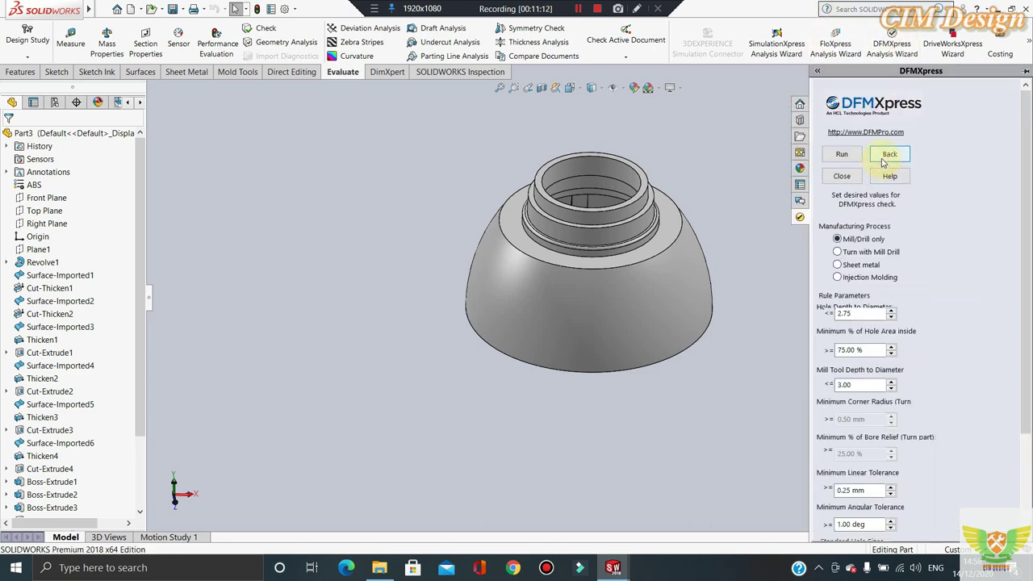
click(870, 251)
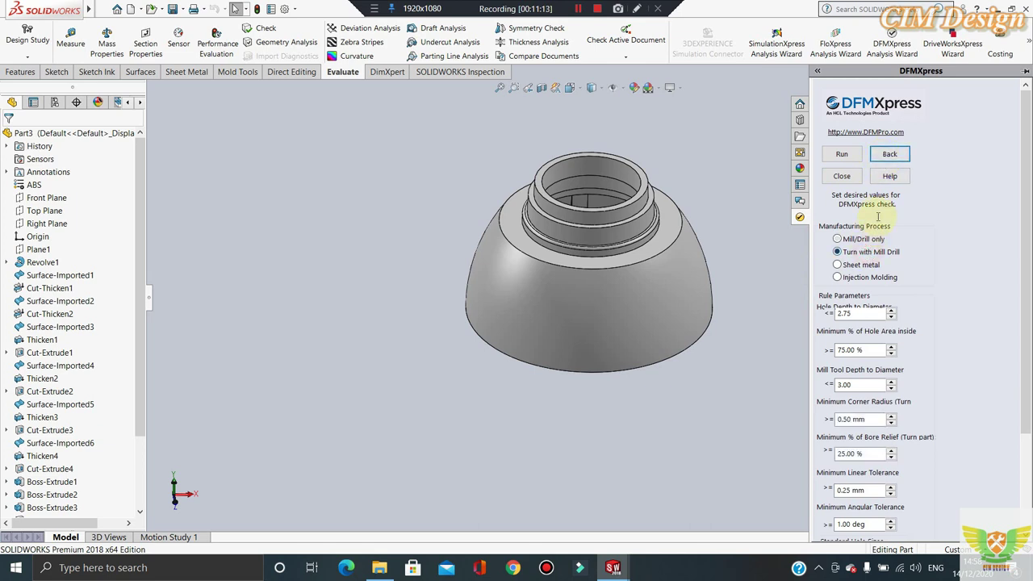
click(842, 154)
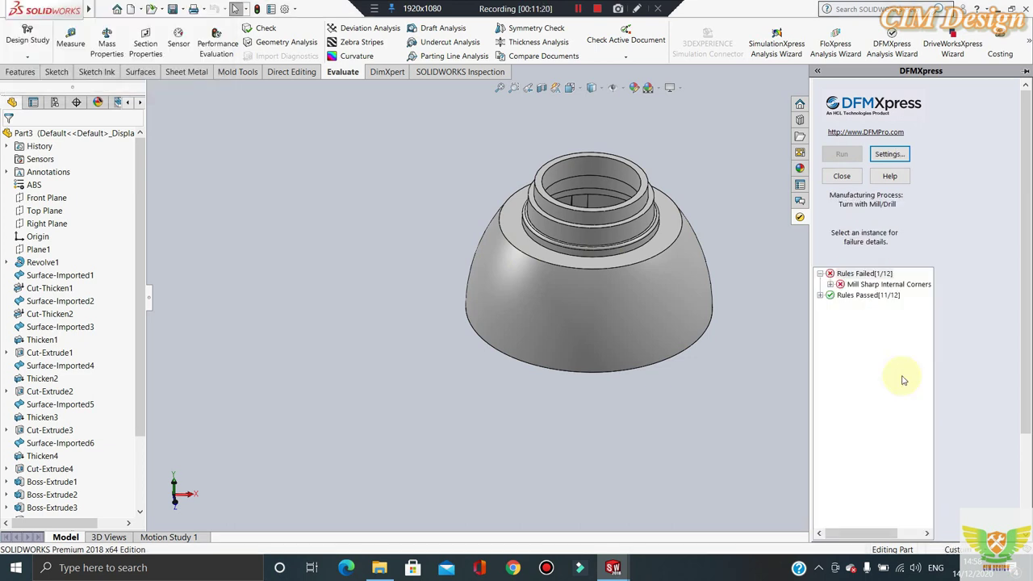
click(830, 285)
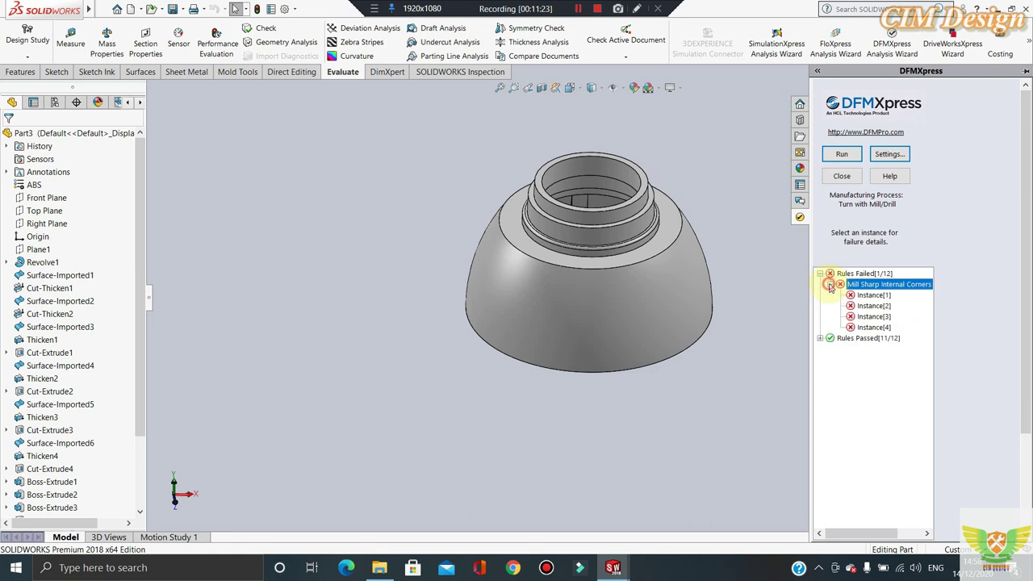
click(819, 339)
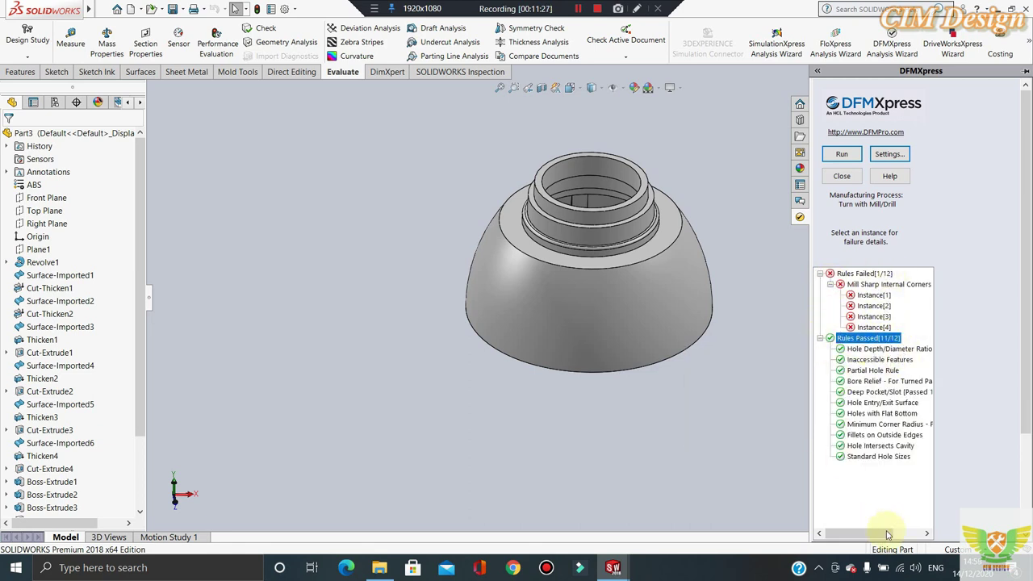
click(842, 176)
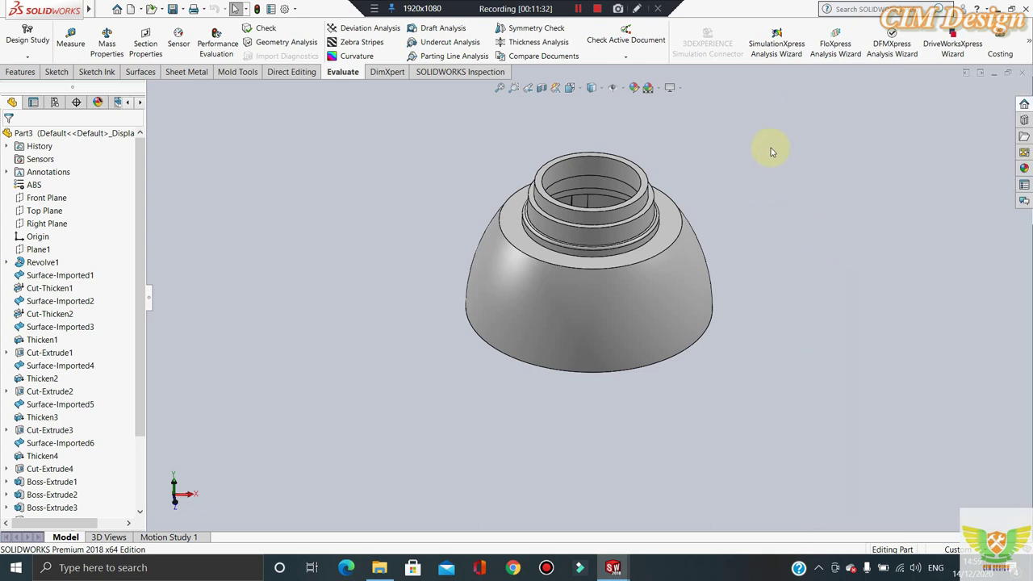